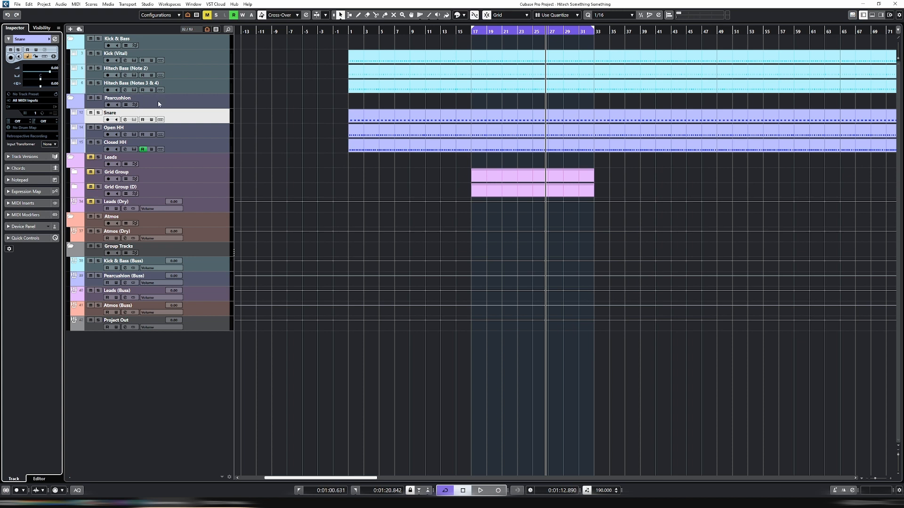
# Load the Vital instrument on the Snare track and move its window fully into view
pyautogui.click(69, 115)
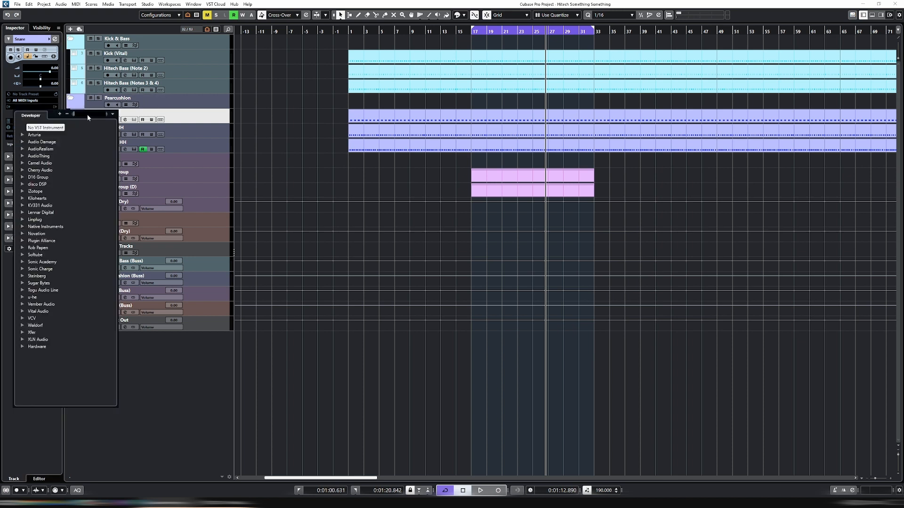
pyautogui.write('vita')
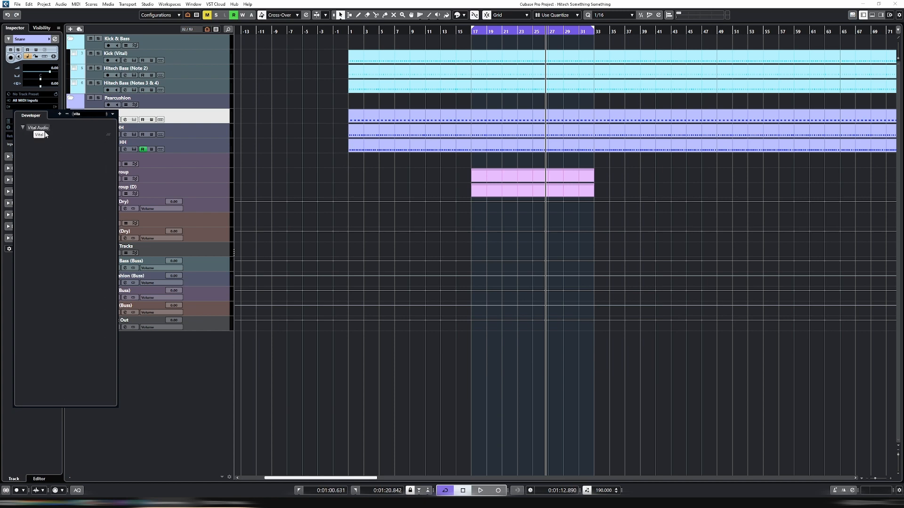
pyautogui.click(45, 134)
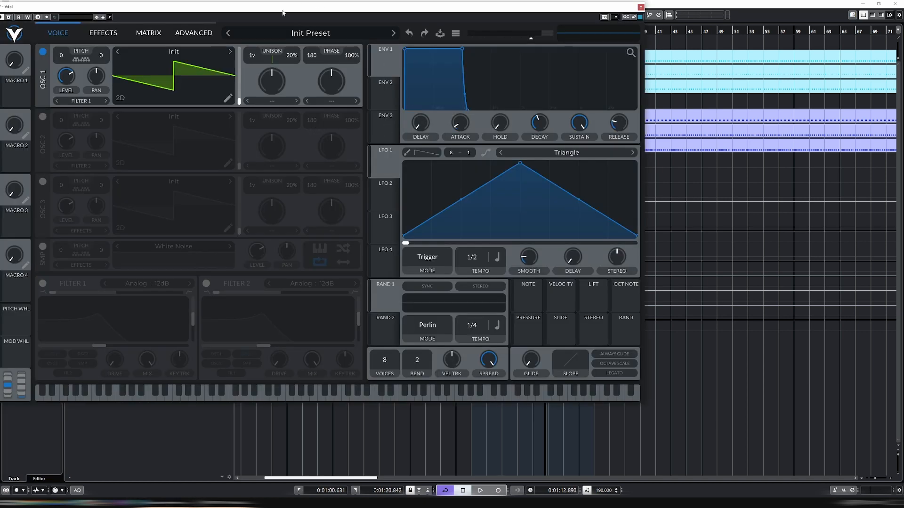
pyautogui.moveTo(283, 12); pyautogui.dragTo(419, 85)
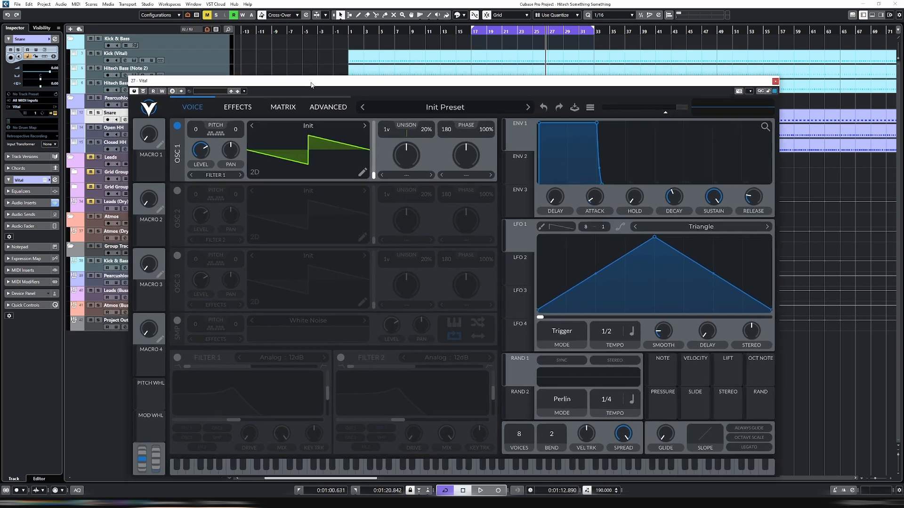
# Solo the Snare track, play it briefly from bar 17, and move the Vital window higher up
pyautogui.click(98, 113)
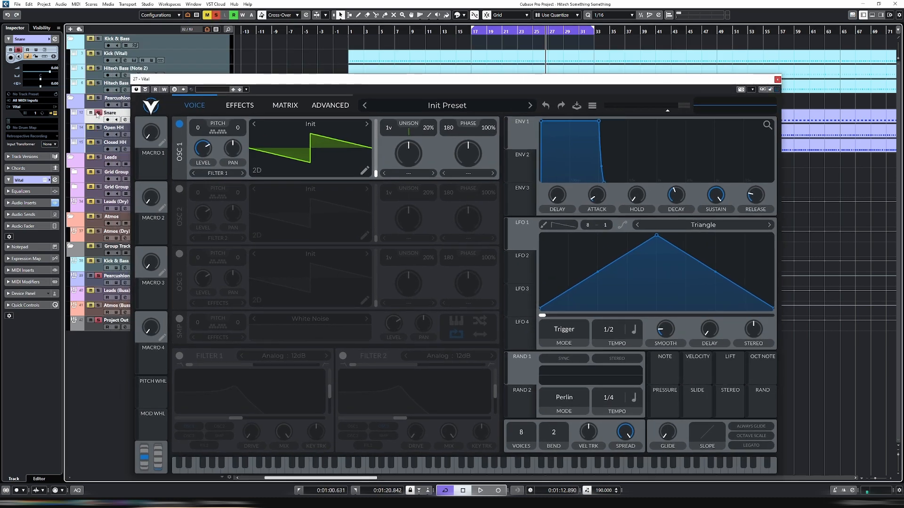
pyautogui.click(472, 32)
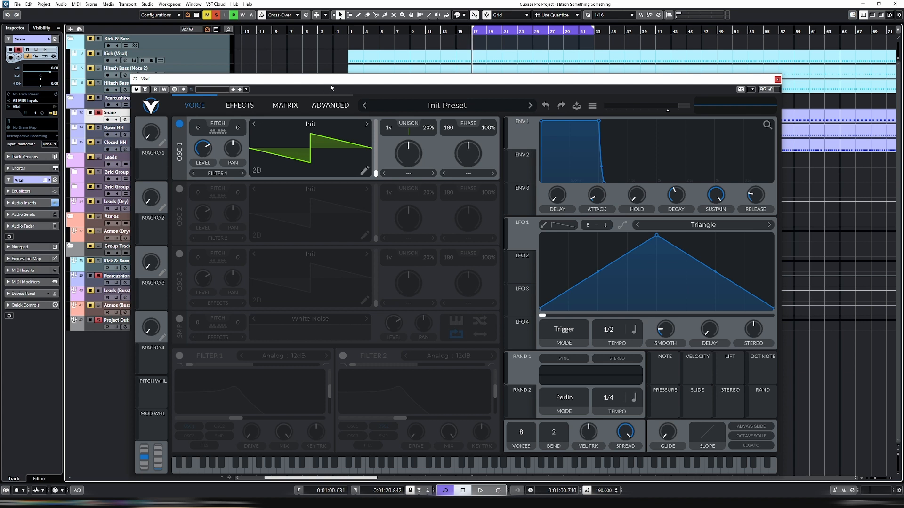
pyautogui.press('space')
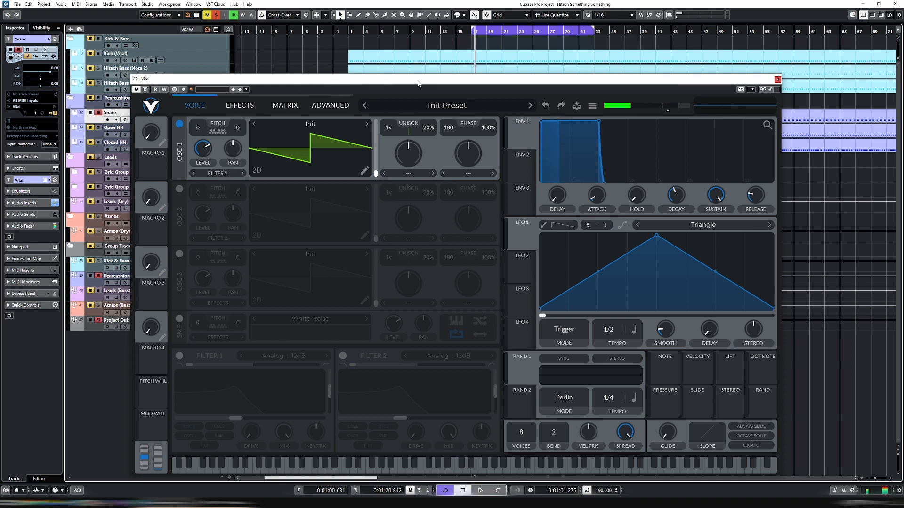
pyautogui.moveTo(495, 81); pyautogui.dragTo(501, 42)
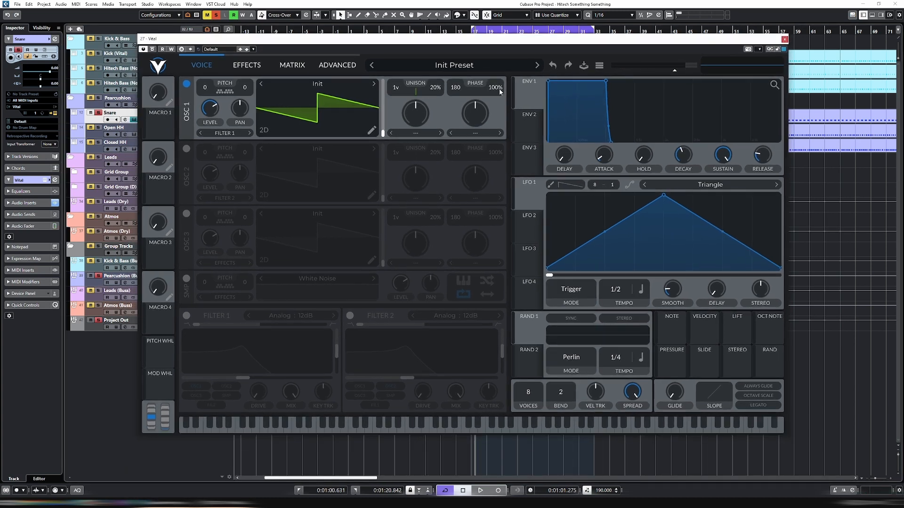
# Set oscillator 1's phase randomization to 0% and load the Basic Shapes wavetable from Favorites
pyautogui.moveTo(499, 90); pyautogui.dragTo(500, 95)
pyautogui.click(305, 84)
pyautogui.click(419, 120)
pyautogui.click(554, 123)
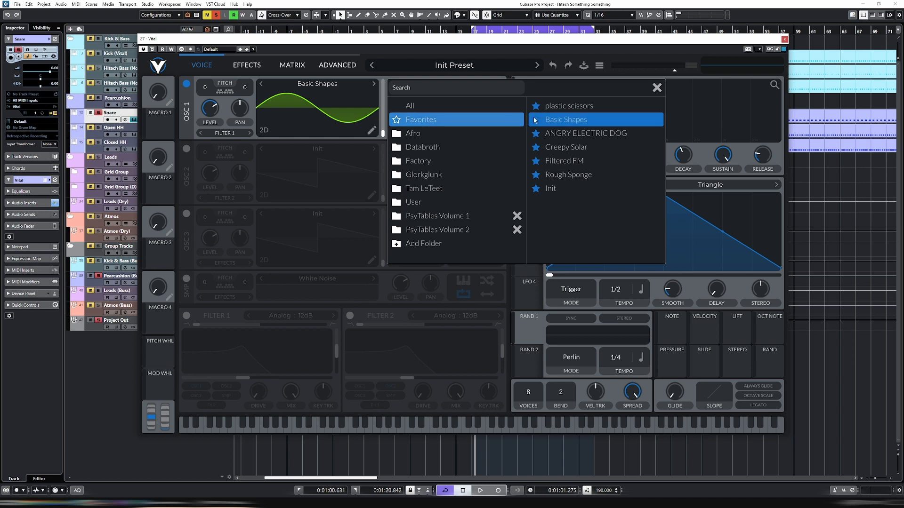
# Audition the sine tone, lower oscillator 1's level to zero, and assign LFO 1 to that level
pyautogui.click(212, 113)
pyautogui.press('space')
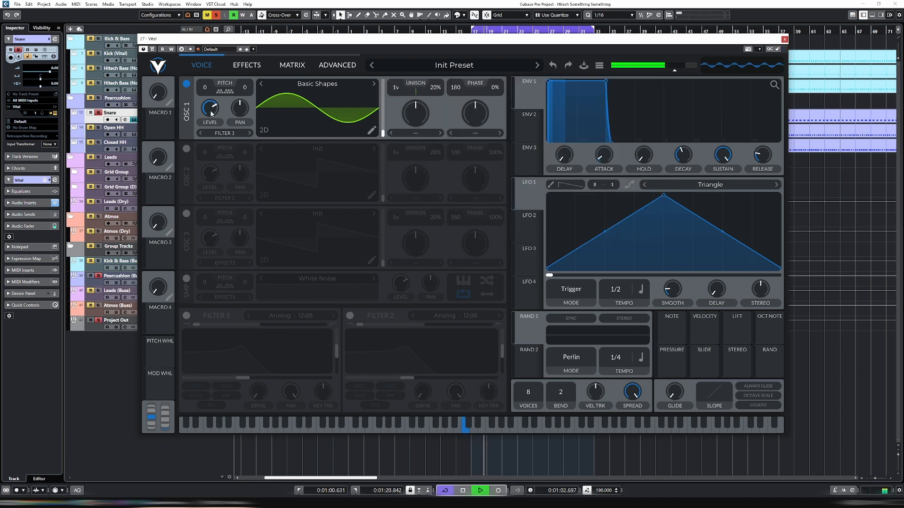
pyautogui.press('space')
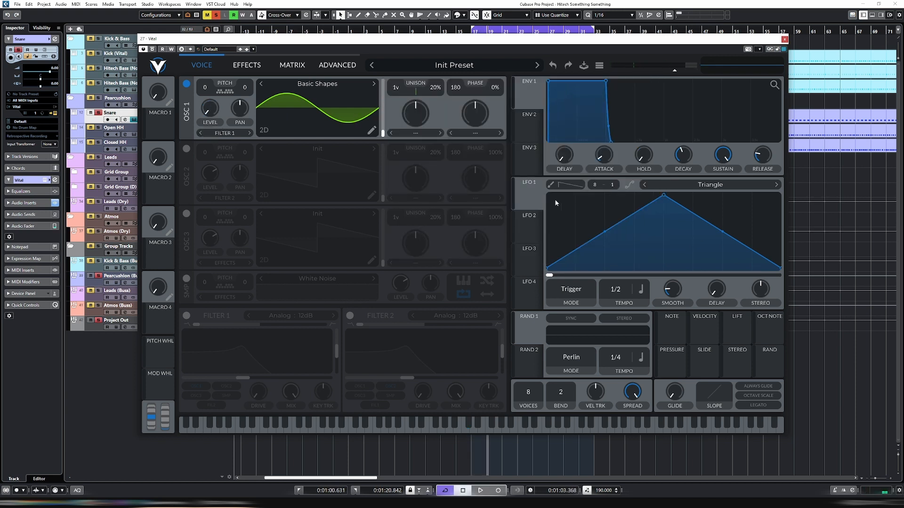
pyautogui.moveTo(533, 202); pyautogui.dragTo(211, 111)
# Set LFO 1 to Envelope mode at 1/4 tempo with no smoothing, and make its shape a falling ramp
pyautogui.click(571, 289)
pyautogui.click(589, 327)
pyautogui.moveTo(675, 291); pyautogui.dragTo(665, 376)
pyautogui.moveTo(664, 196); pyautogui.dragTo(466, 152)
# Reshape LFO 1 to hold its maximum for about the first fifth and fall to zero at the midpoint, auditioning the sound
pyautogui.doubleClick(577, 207)
pyautogui.moveTo(578, 208); pyautogui.dragTo(579, 181)
pyautogui.doubleClick(625, 215)
pyautogui.moveTo(626, 215); pyautogui.dragTo(664, 276)
pyautogui.press('space')
pyautogui.moveTo(576, 196)
pyautogui.mouseDown()
pyautogui.moveTo(604, 194)
pyautogui.moveTo(590, 189)
pyautogui.mouseUp()
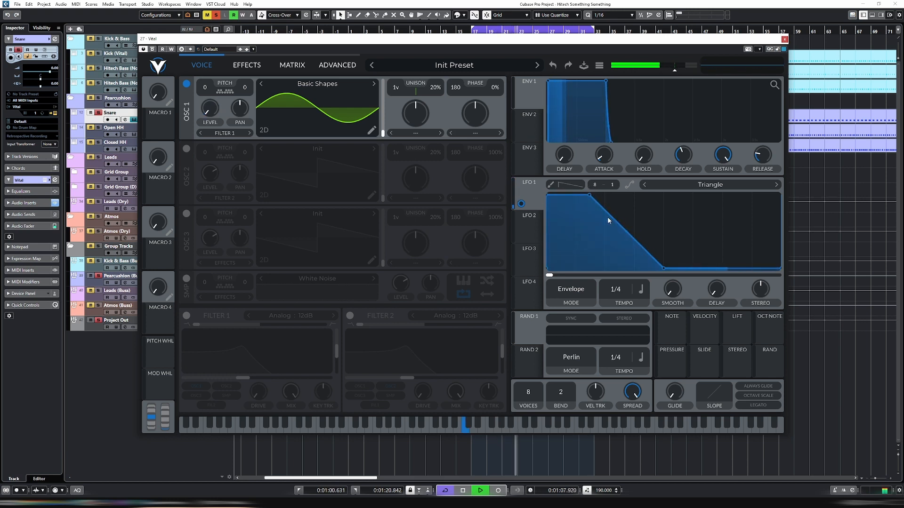
pyautogui.press('space')
pyautogui.press('space')
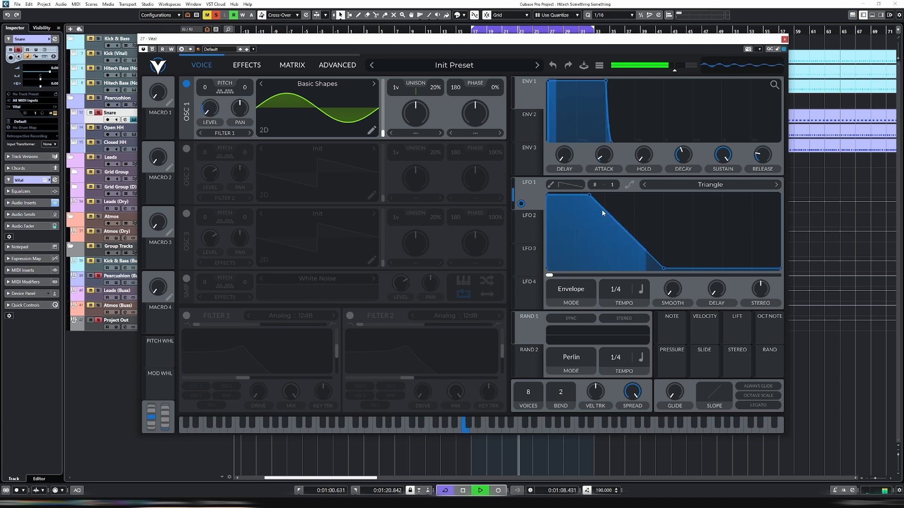
pyautogui.press('space')
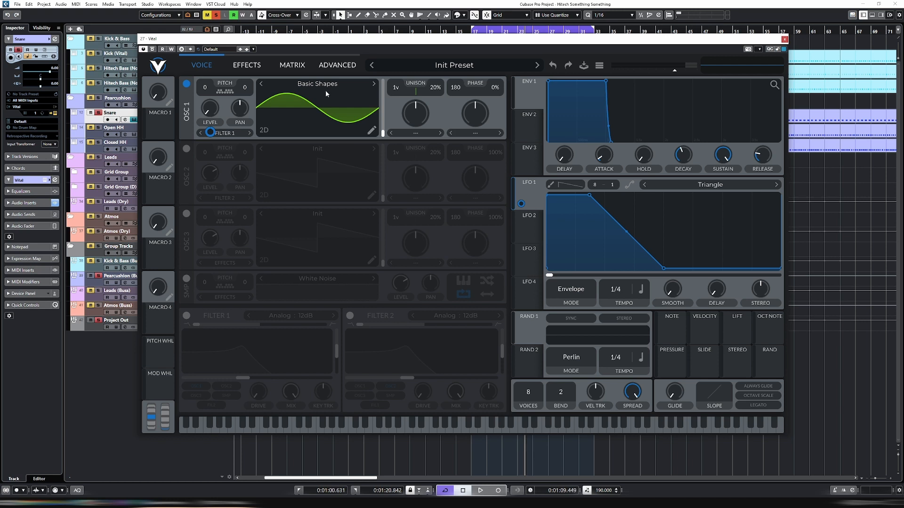
# Assign LFO 2 to oscillator 1's transpose and turn the LFO 2 triangle into a falling ramp
pyautogui.click(530, 231)
pyautogui.moveTo(527, 230); pyautogui.dragTo(206, 92)
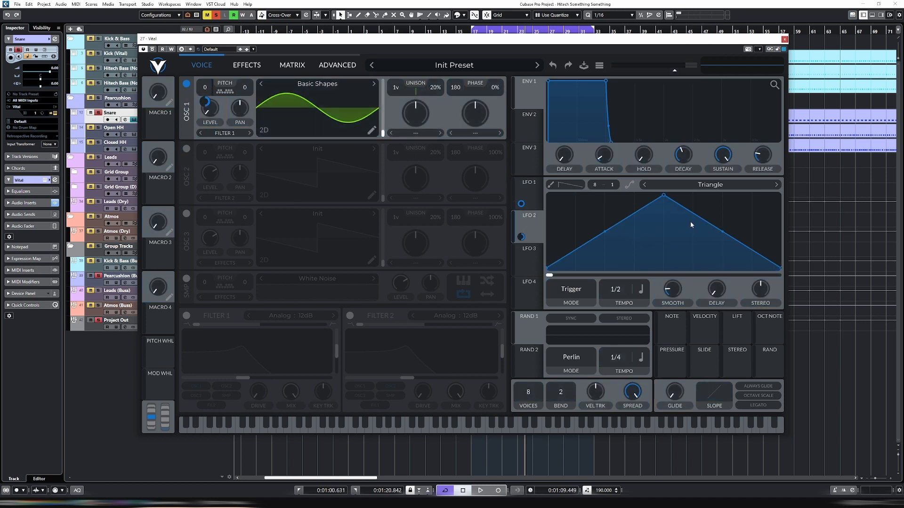
pyautogui.moveTo(665, 196); pyautogui.dragTo(455, 137)
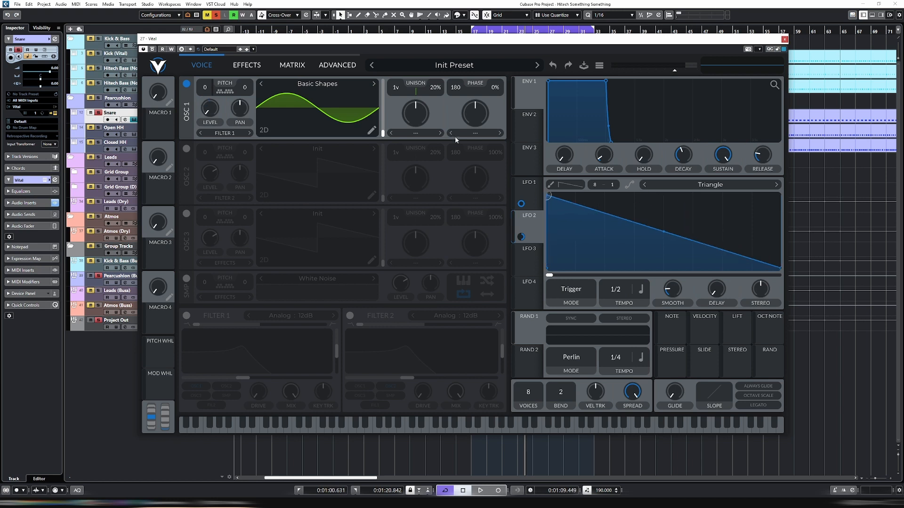
# Set LFO 2 to Envelope mode with a 1/32 tempo and no smoothing
pyautogui.click(594, 290)
pyautogui.click(574, 308)
pyautogui.click(568, 292)
pyautogui.click(577, 329)
pyautogui.moveTo(622, 278); pyautogui.dragTo(623, 254)
# Add a point to LFO 2 so it drops to zero at about one fifth of its length, and audition the pitch sweep
pyautogui.doubleClick(648, 226)
pyautogui.moveTo(649, 226); pyautogui.dragTo(594, 271)
pyautogui.press('space')
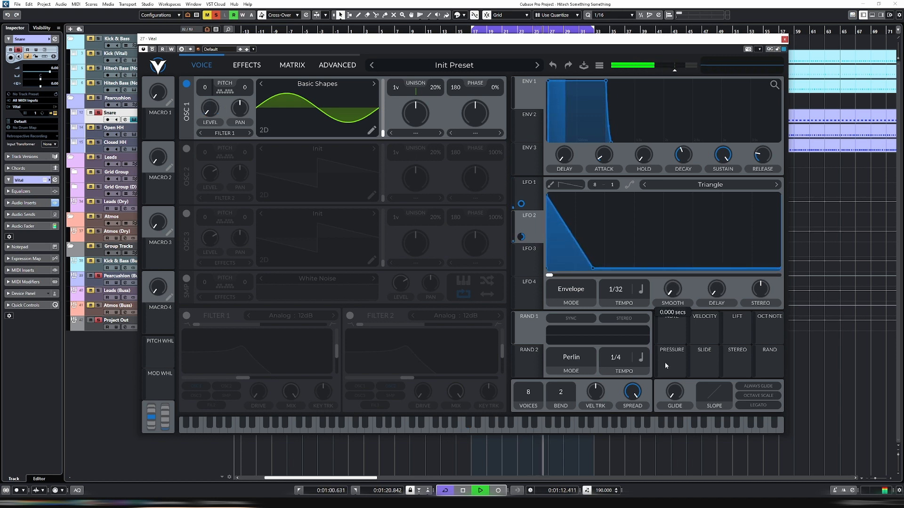
pyautogui.press('space')
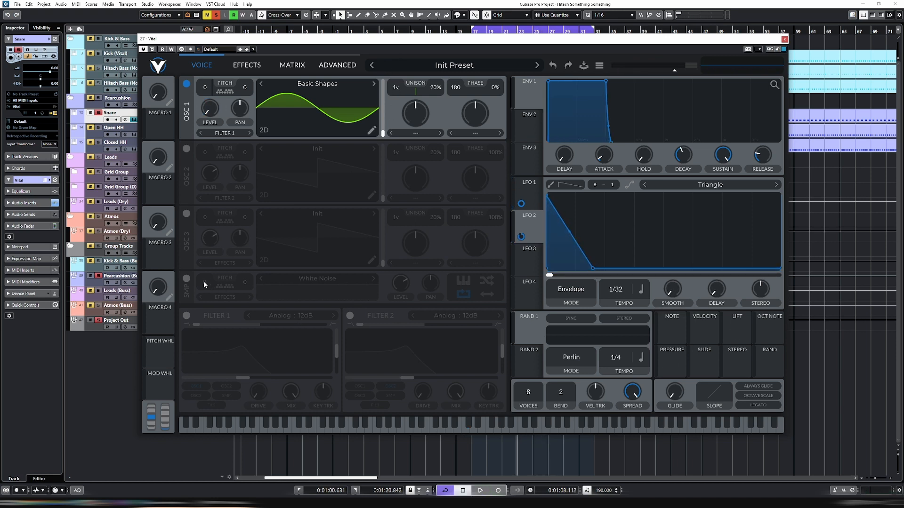
# Enable the White Noise sample source, lower its level to zero, and assign LFO 3 to that level
pyautogui.click(187, 279)
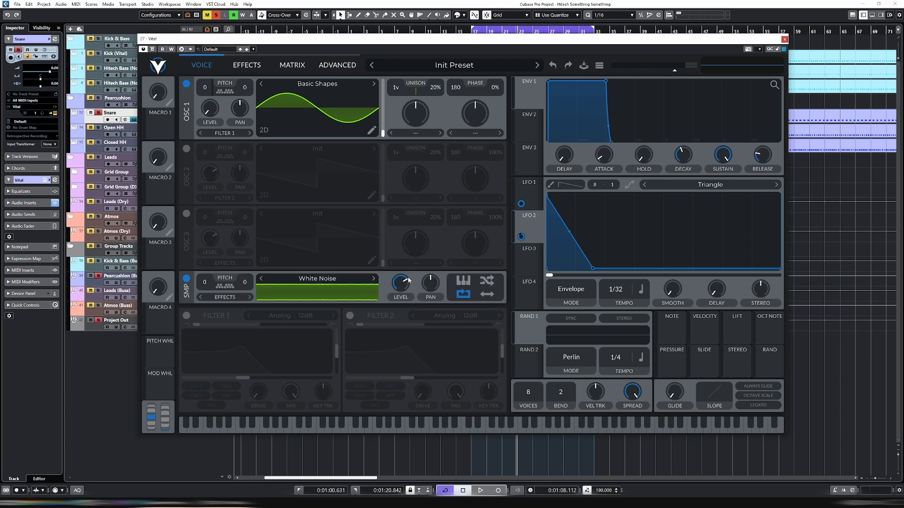
pyautogui.moveTo(400, 283); pyautogui.dragTo(403, 367)
pyautogui.click(535, 263)
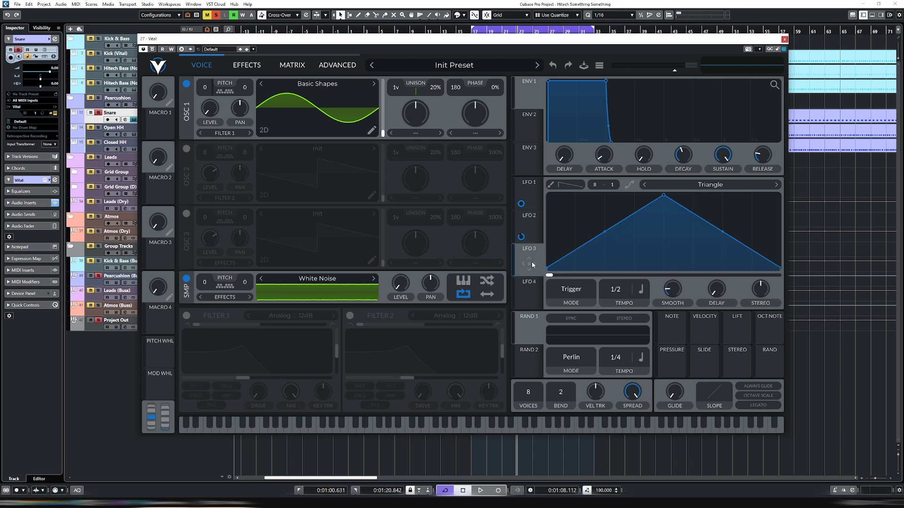
pyautogui.moveTo(532, 265); pyautogui.dragTo(401, 284)
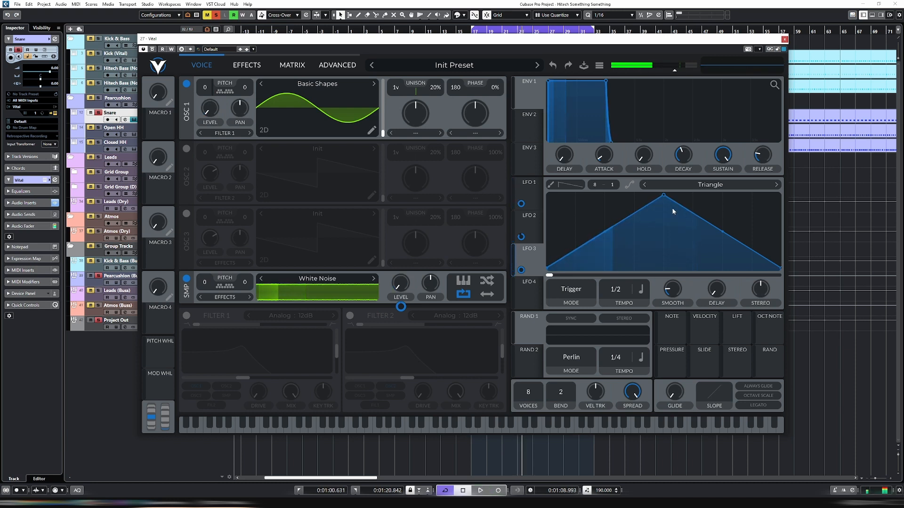
# Set LFO 3 to Envelope mode at 1/8 tempo with no smoothing and a falling ramp, and audition the noise
pyautogui.click(572, 289)
pyautogui.click(575, 326)
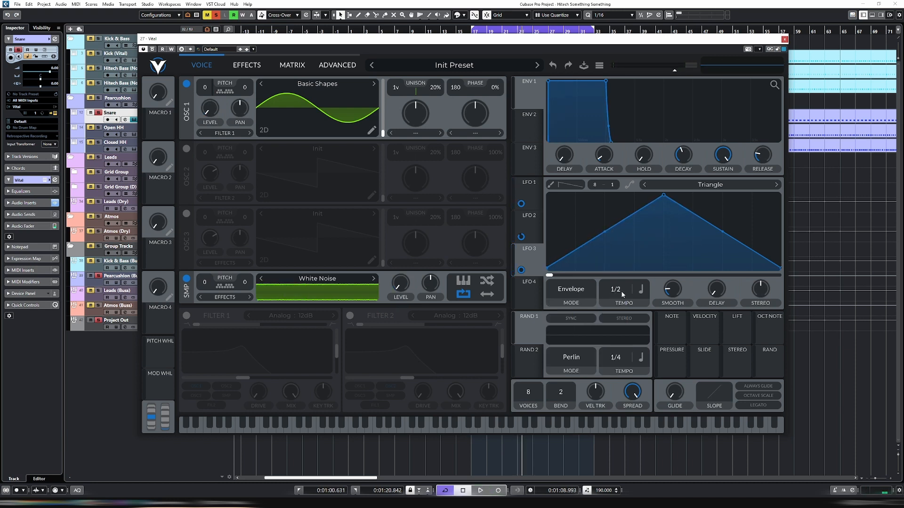
pyautogui.moveTo(672, 289); pyautogui.dragTo(672, 412)
pyautogui.moveTo(664, 196); pyautogui.dragTo(528, 174)
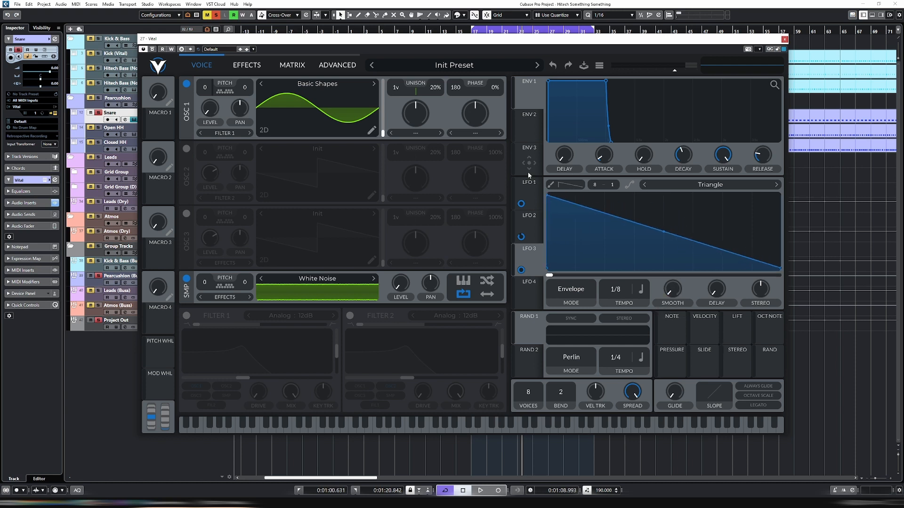
pyautogui.press('space')
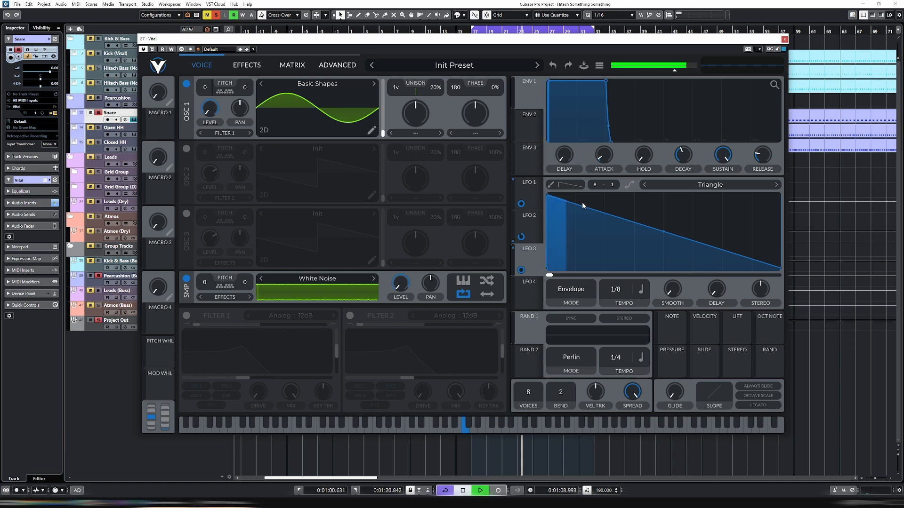
pyautogui.press('space')
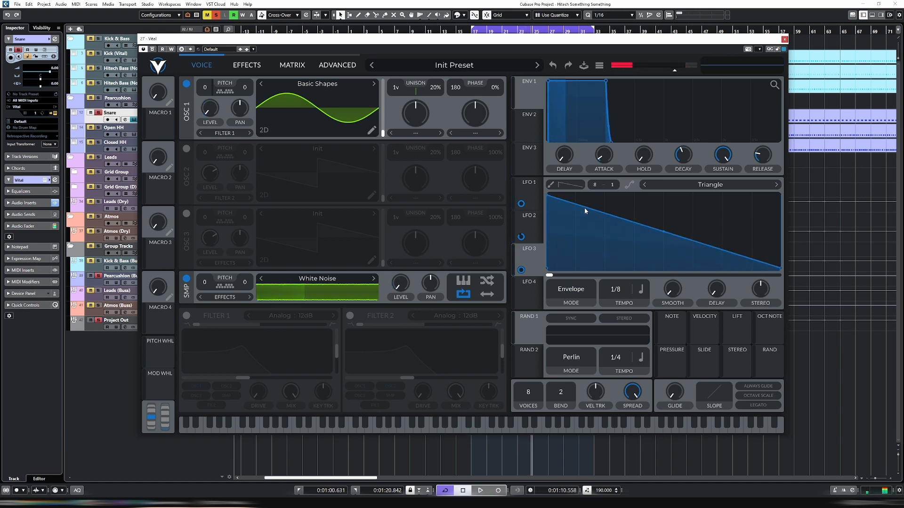
# Add points near the start of LFO 3 to create a sharp dip to zero before the long noise decay
pyautogui.press('space')
pyautogui.doubleClick(588, 205)
pyautogui.press('space')
pyautogui.moveTo(589, 204)
pyautogui.mouseDown()
pyautogui.moveTo(568, 246)
pyautogui.moveTo(569, 269)
pyautogui.moveTo(599, 195)
pyautogui.moveTo(579, 221)
pyautogui.moveTo(570, 204)
pyautogui.mouseUp()
pyautogui.doubleClick(596, 269)
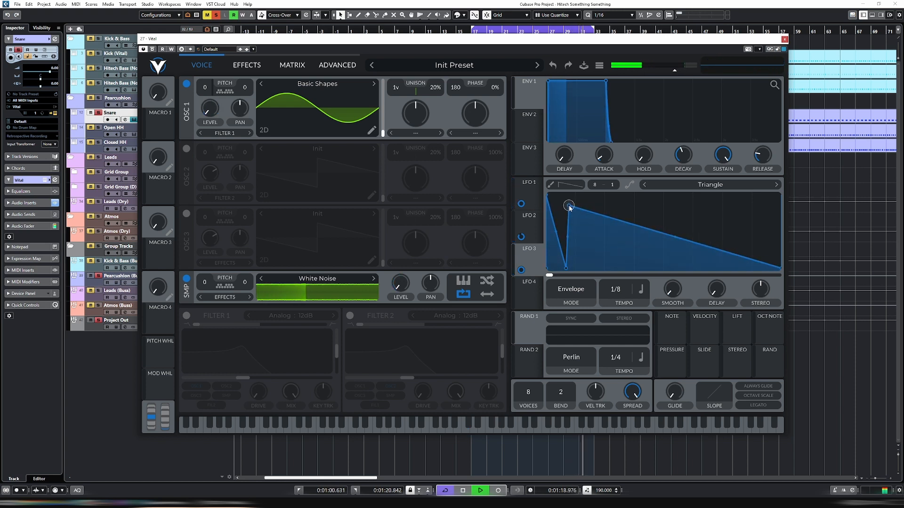
pyautogui.moveTo(567, 270)
pyautogui.mouseDown()
pyautogui.moveTo(550, 267)
pyautogui.moveTo(560, 269)
pyautogui.mouseUp()
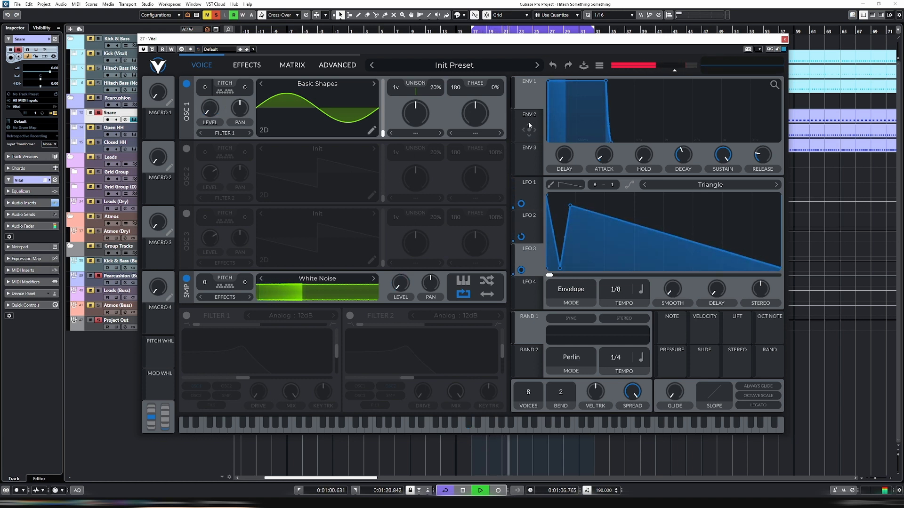
# Set Envelope 1's release to about 0.3 secs and stop playback
pyautogui.moveTo(764, 160); pyautogui.dragTo(765, 155)
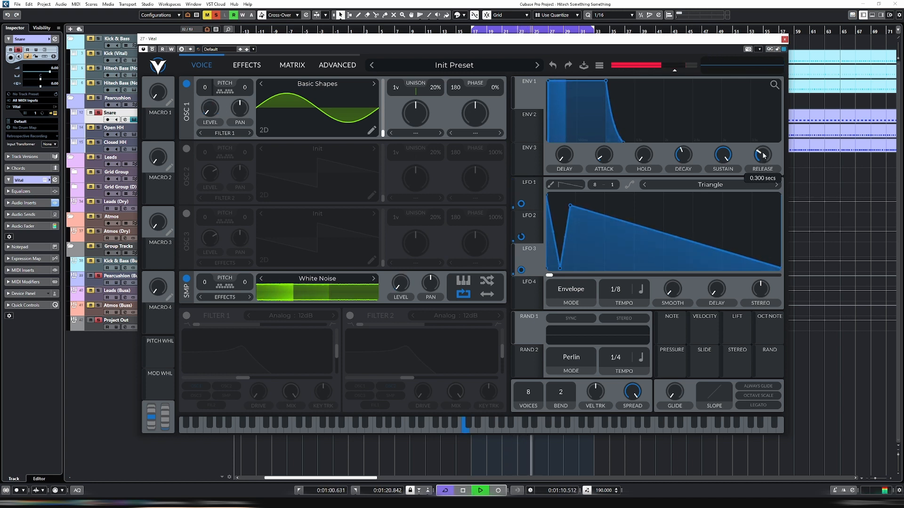
pyautogui.press('space')
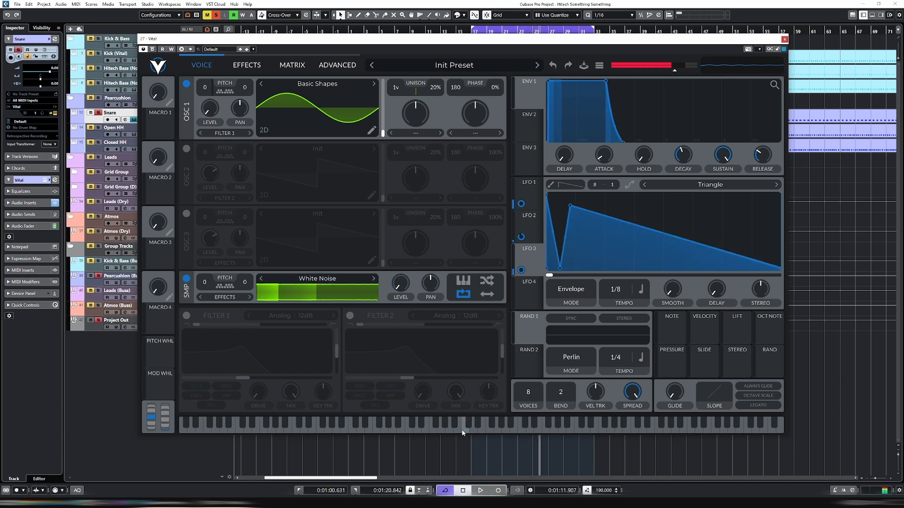
# Check LFO 2's routing to oscillator 1's transpose in the modulation matrix and play several notes on Vital's keyboard
pyautogui.click(291, 65)
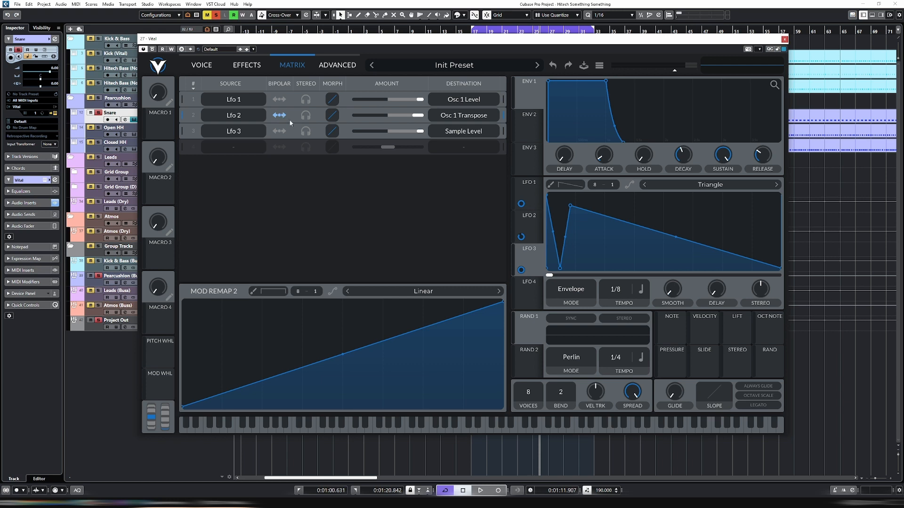
pyautogui.click(201, 65)
pyautogui.moveTo(439, 426)
pyautogui.mouseDown()
pyautogui.moveTo(467, 429)
pyautogui.moveTo(399, 431)
pyautogui.moveTo(476, 432)
pyautogui.mouseUp()
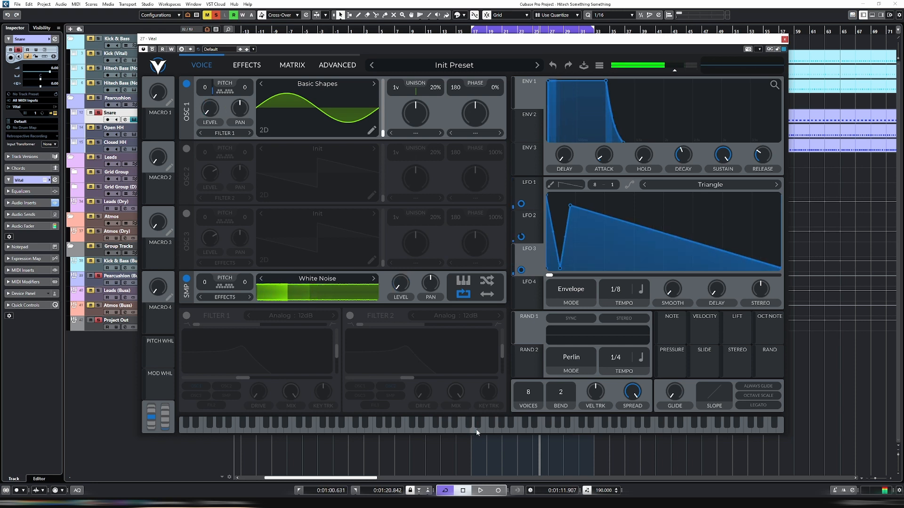
# Enable Vital's Distortion effect and move it to the start of the effects chain
pyautogui.click(241, 67)
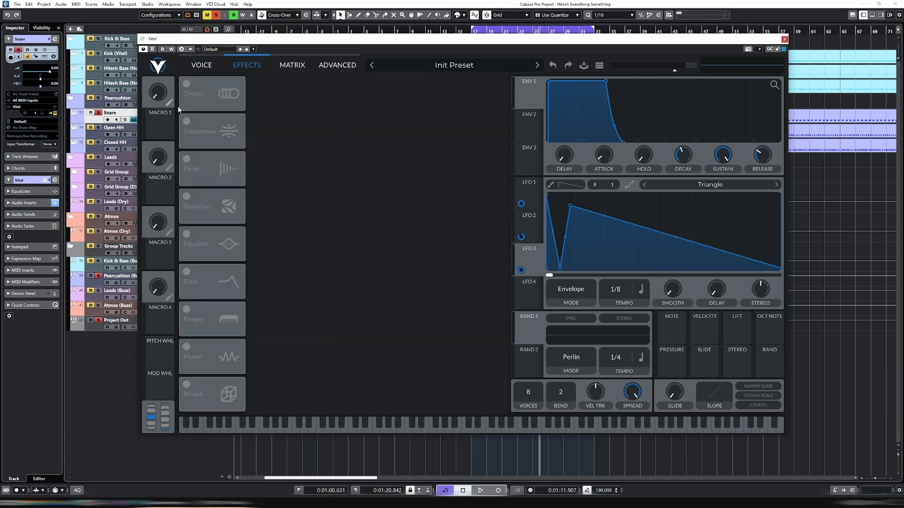
pyautogui.click(187, 197)
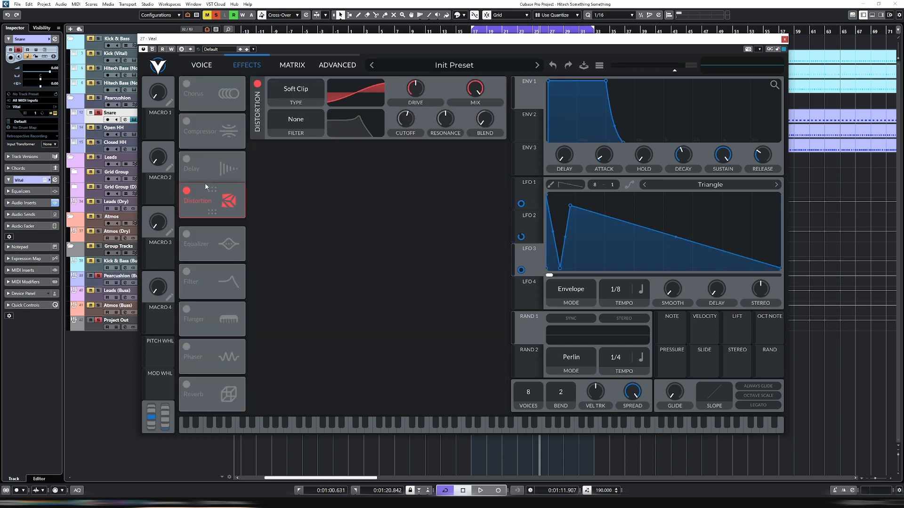
pyautogui.moveTo(213, 200); pyautogui.dragTo(212, 86)
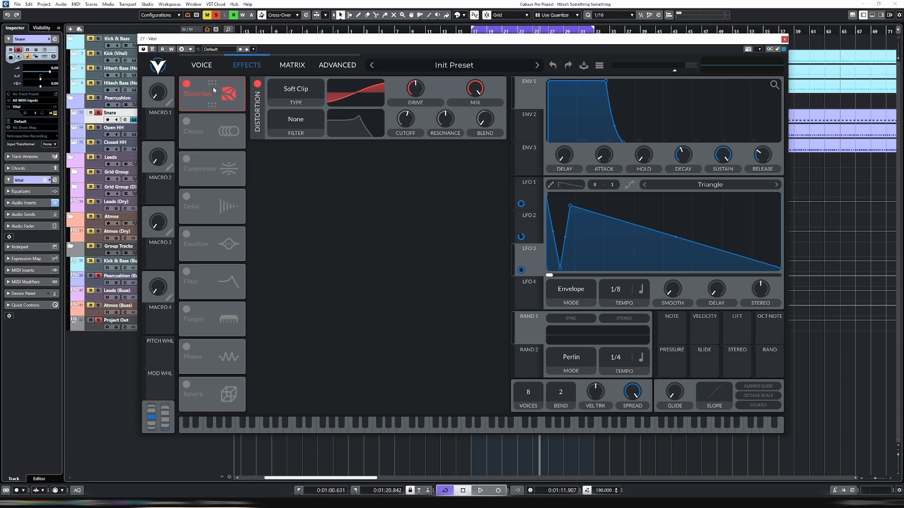
# Set the Distortion type to Down Sample, reduce its drive and start playback to hear it
pyautogui.click(313, 93)
pyautogui.click(289, 155)
pyautogui.press('space')
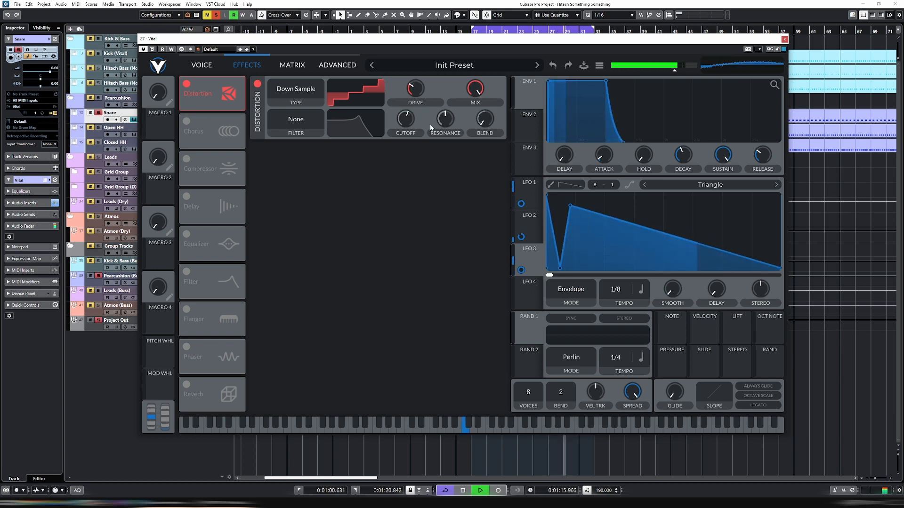
# Set the distortion filter to Post, raise its blend fully, tune cutoff and resonance by ear, and stop playback
pyautogui.click(271, 115)
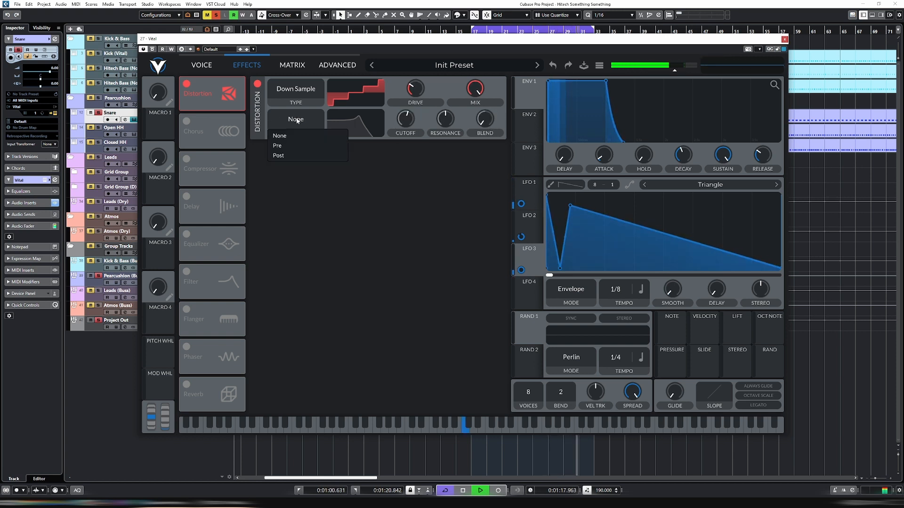
pyautogui.click(309, 155)
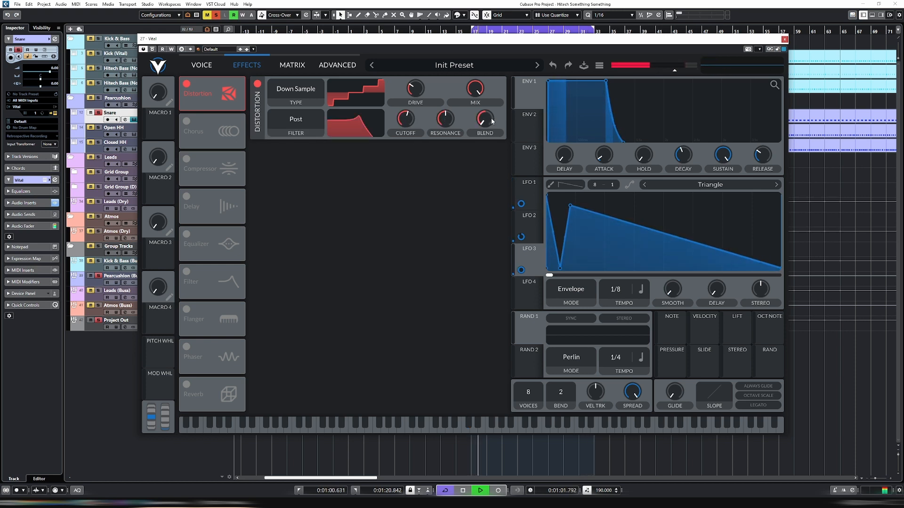
pyautogui.moveTo(489, 121); pyautogui.dragTo(489, 71)
pyautogui.moveTo(409, 124); pyautogui.dragTo(410, 133)
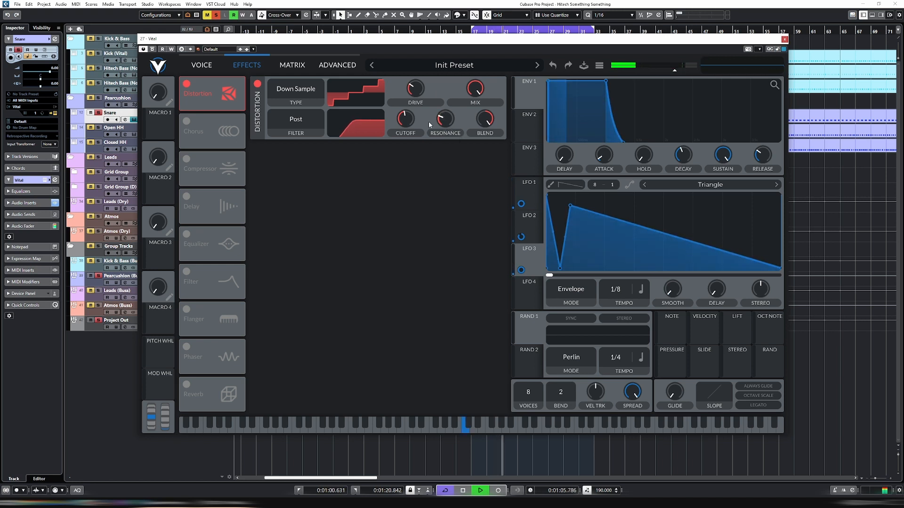
pyautogui.moveTo(408, 122); pyautogui.dragTo(409, 119)
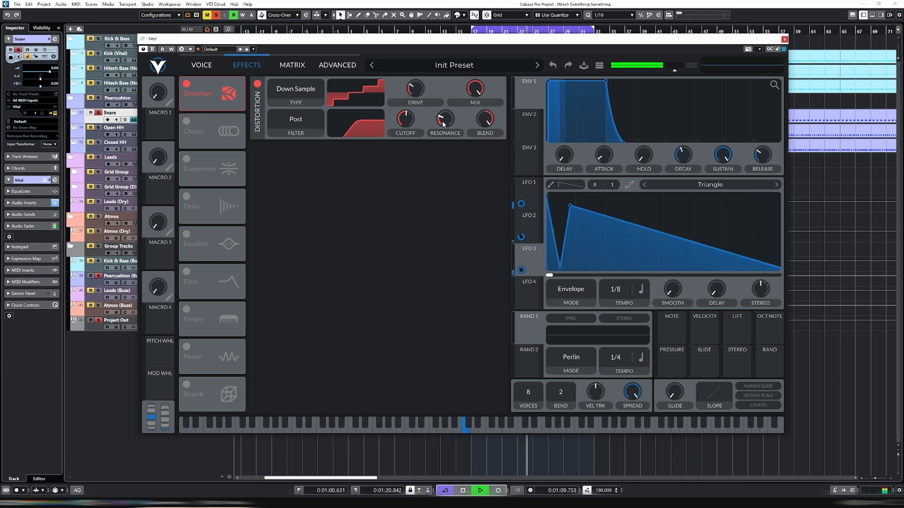
pyautogui.moveTo(442, 120); pyautogui.dragTo(409, 121)
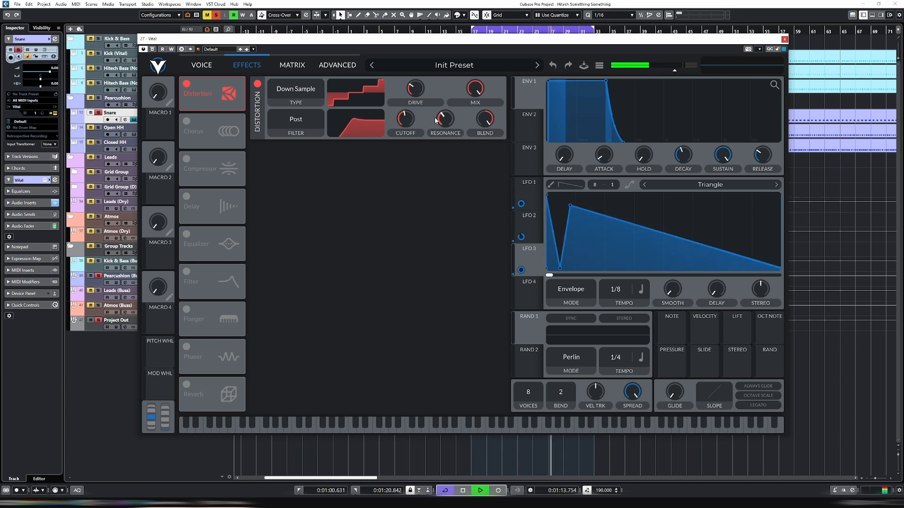
pyautogui.press('space')
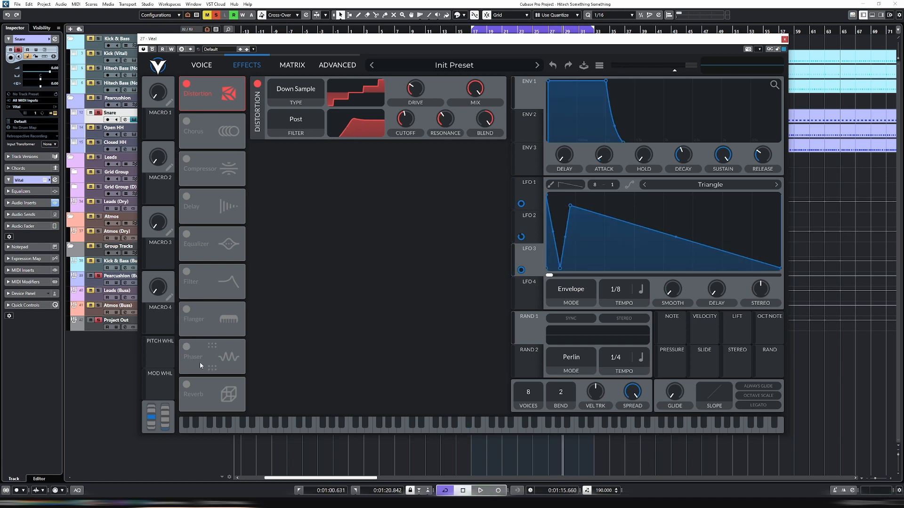
# Enable the Reverb, place it directly after Distortion and cut its low band gain to -6 dB during playback
pyautogui.click(187, 385)
pyautogui.press('space')
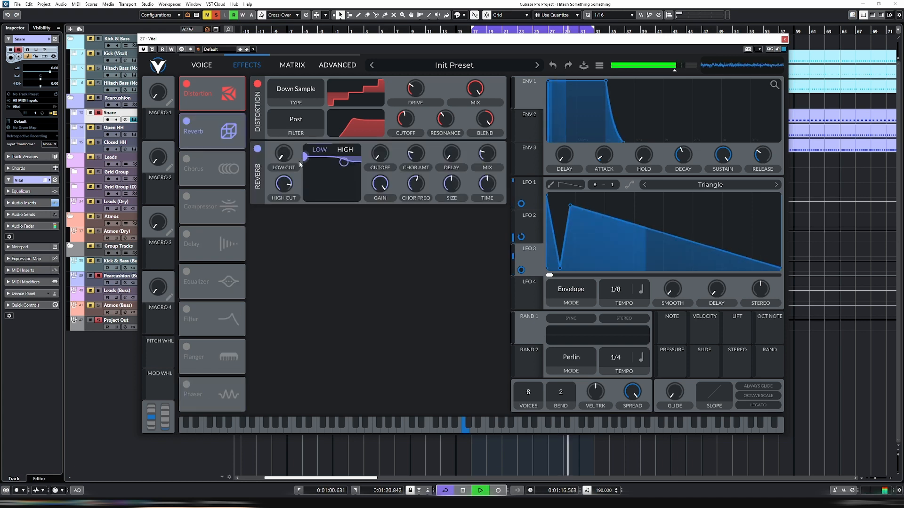
pyautogui.moveTo(302, 157); pyautogui.dragTo(314, 189)
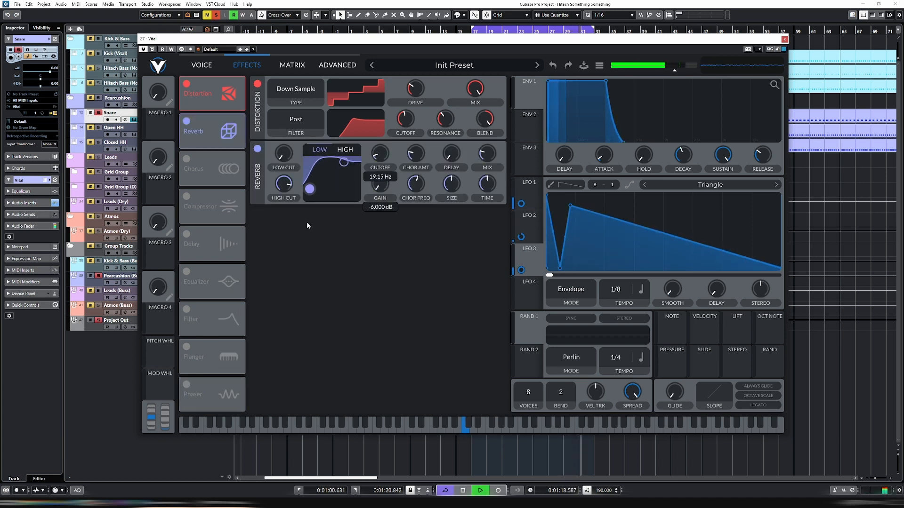
pyautogui.moveTo(307, 222); pyautogui.dragTo(306, 223)
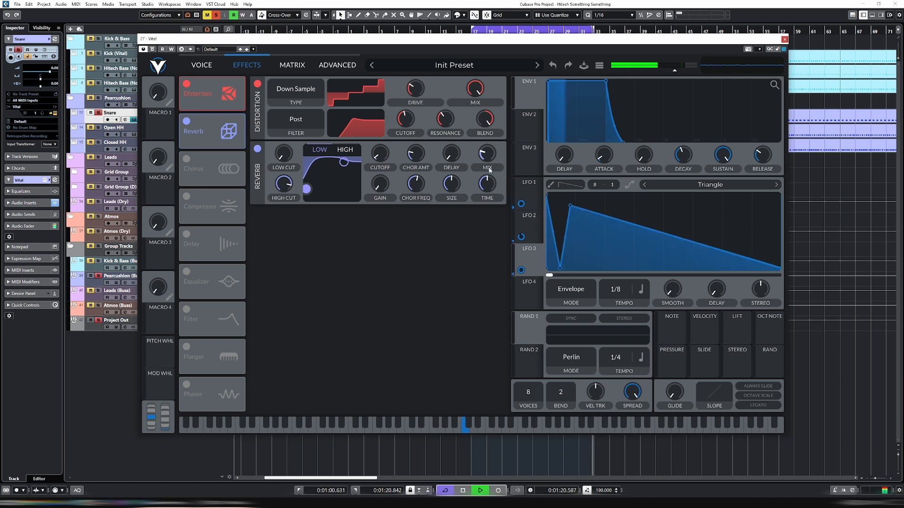
# Set the reverb size to about 31% and mix to about 25.5%, raise its low cutoff slightly and shorten its time
pyautogui.moveTo(451, 185); pyautogui.dragTo(451, 202)
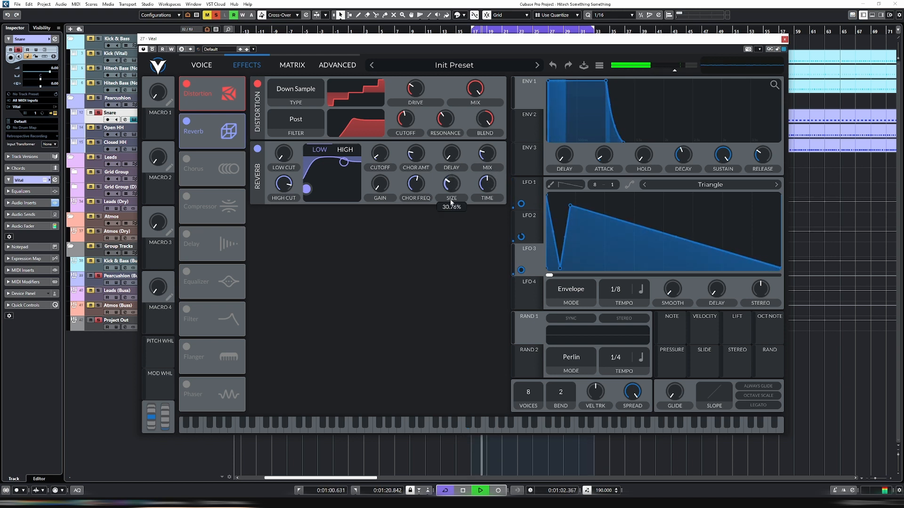
pyautogui.moveTo(380, 154); pyautogui.dragTo(379, 145)
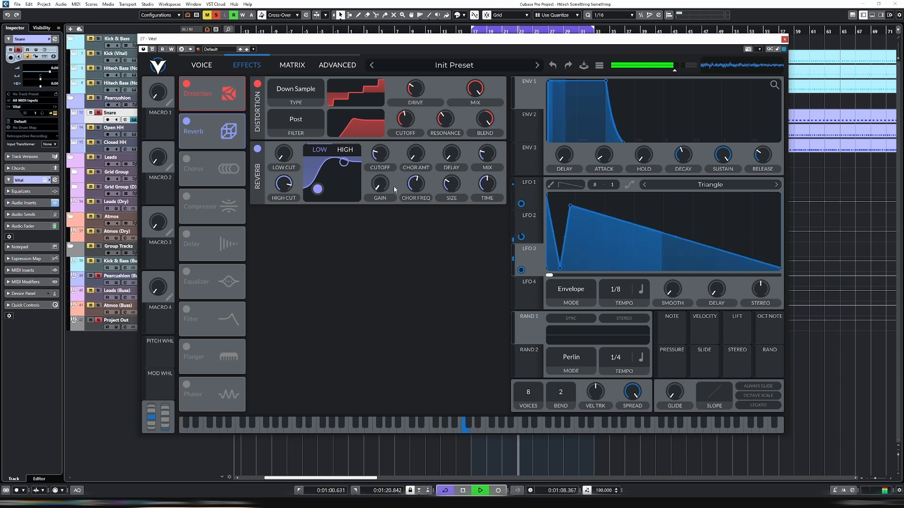
pyautogui.moveTo(489, 149)
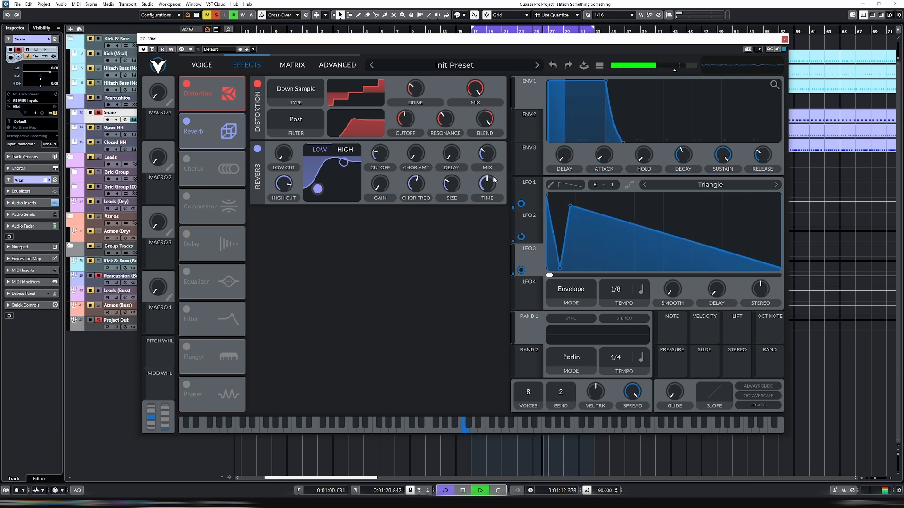
pyautogui.scroll(-5, 490, 157)
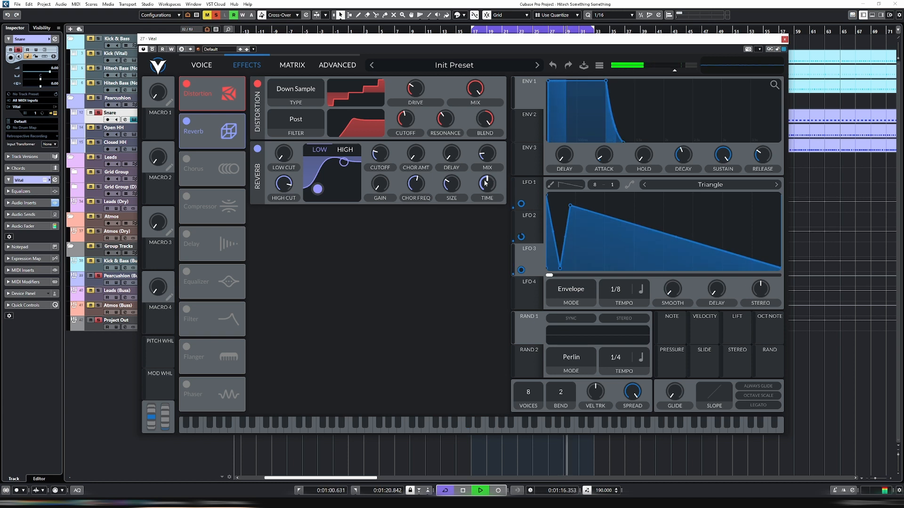
pyautogui.moveTo(485, 184); pyautogui.dragTo(487, 205)
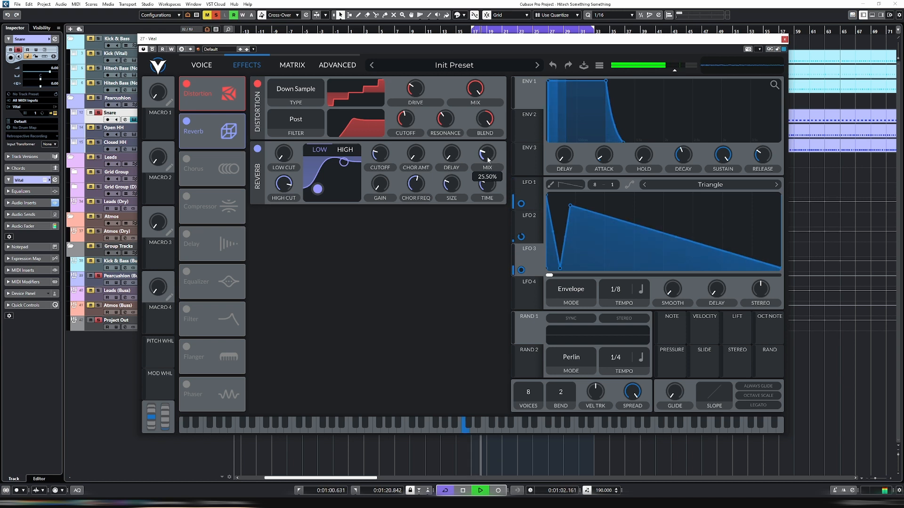
# Return to Vital's oscillator page, unsolo the Snare track and play it together with the other tracks
pyautogui.click(201, 65)
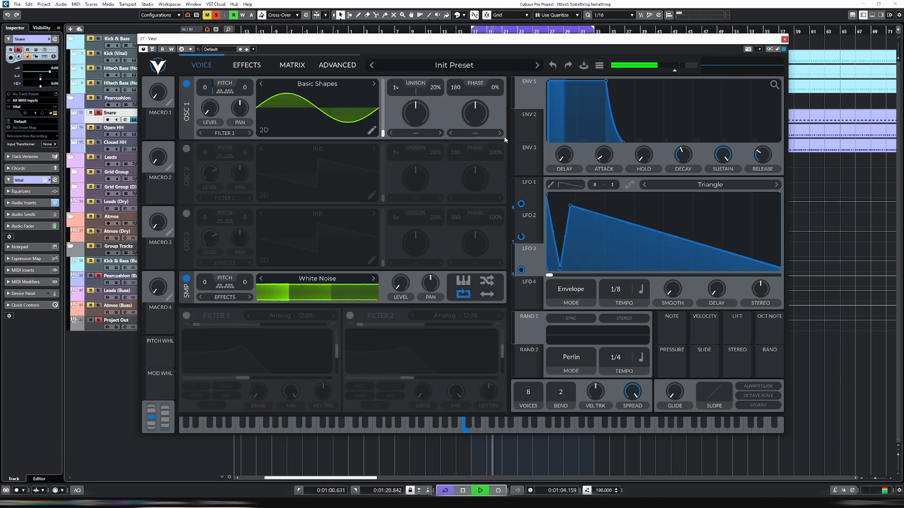
pyautogui.press('space')
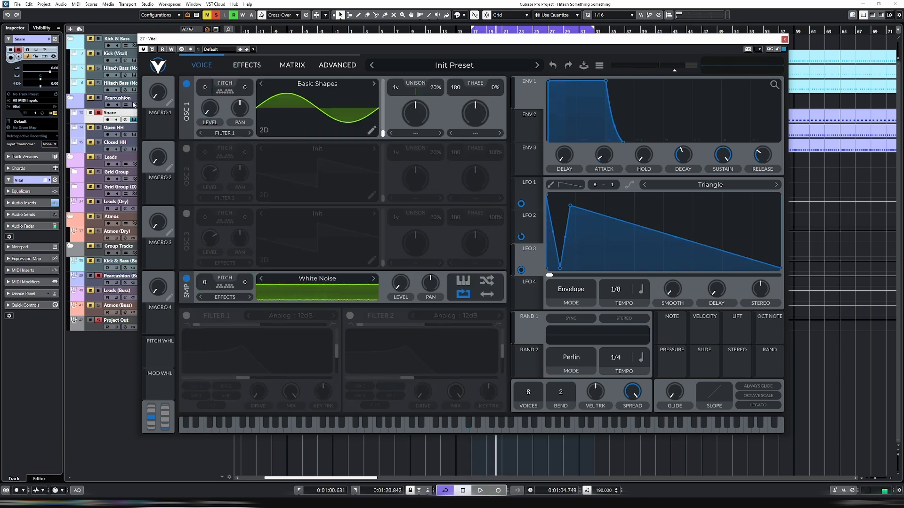
pyautogui.click(98, 113)
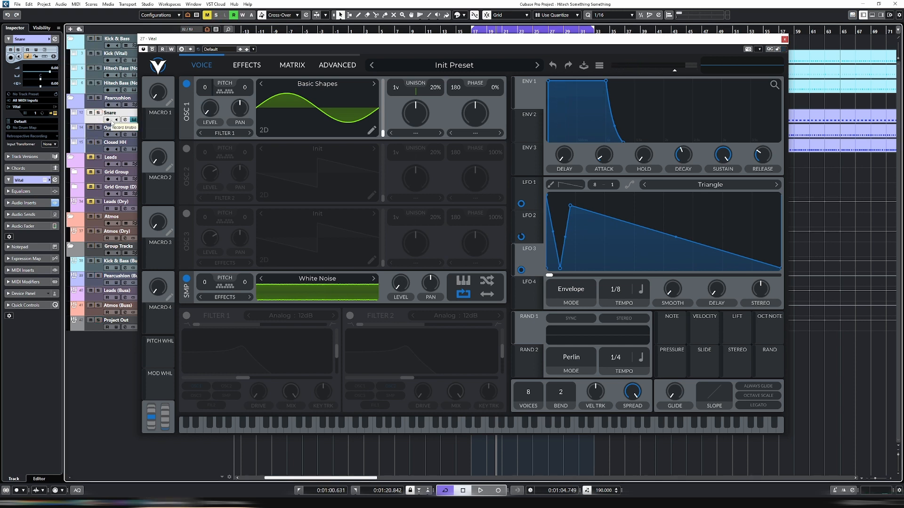
pyautogui.press('space')
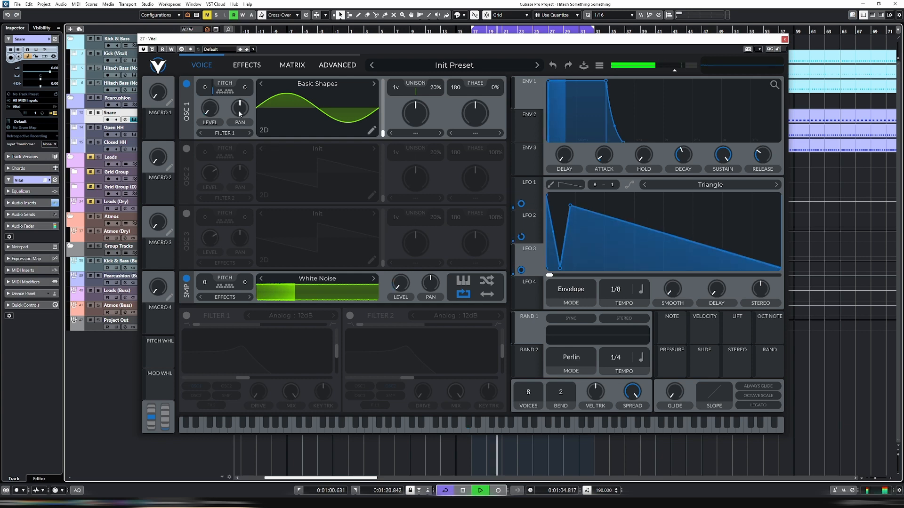
# Lower the Snare channel's volume to about -8.75 dB in its channel settings and stop playback
pyautogui.press('e')
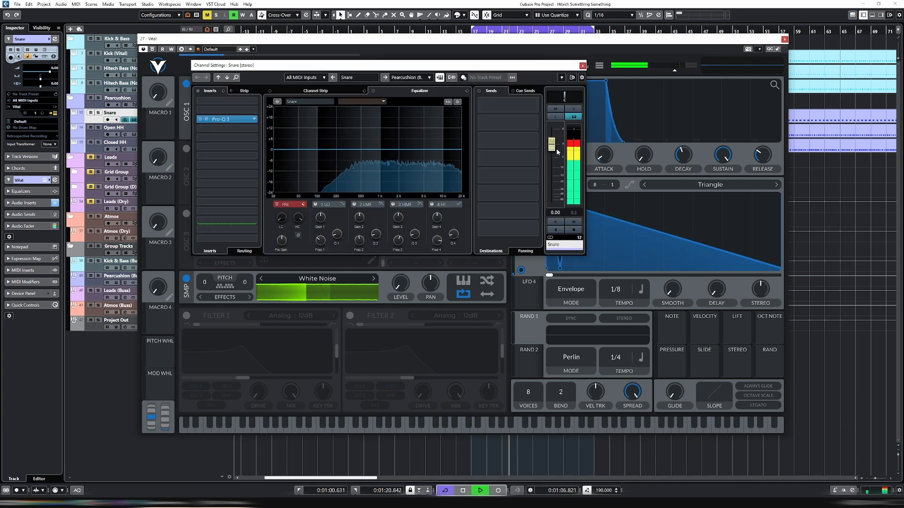
pyautogui.moveTo(554, 148); pyautogui.dragTo(556, 171)
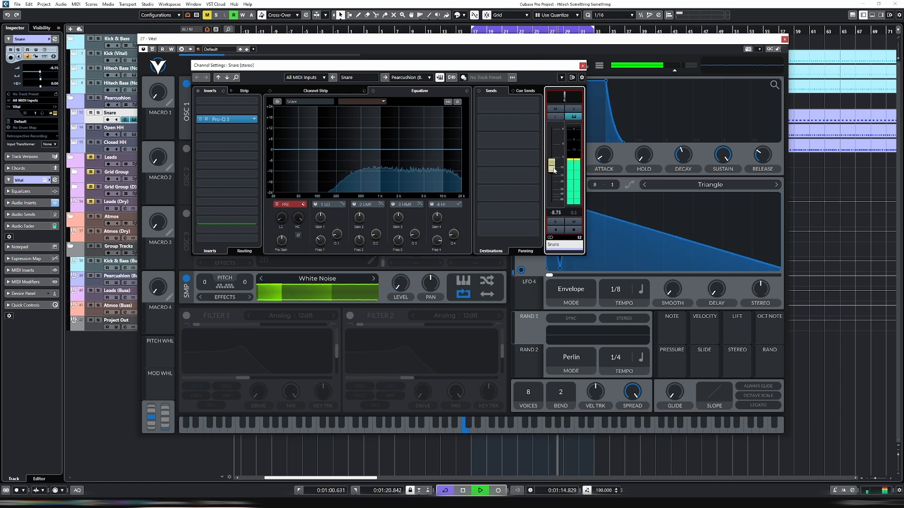
pyautogui.press('Escape')
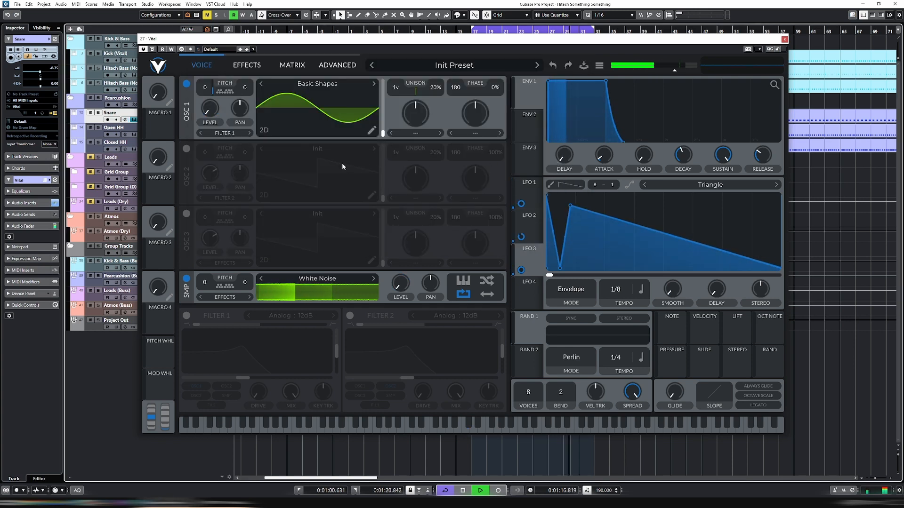
pyautogui.press('space')
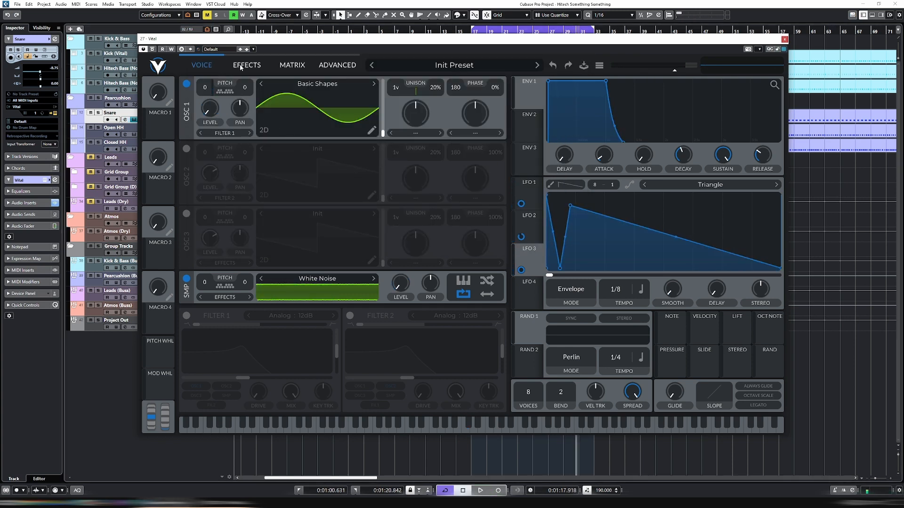
pyautogui.click(238, 66)
pyautogui.click(297, 70)
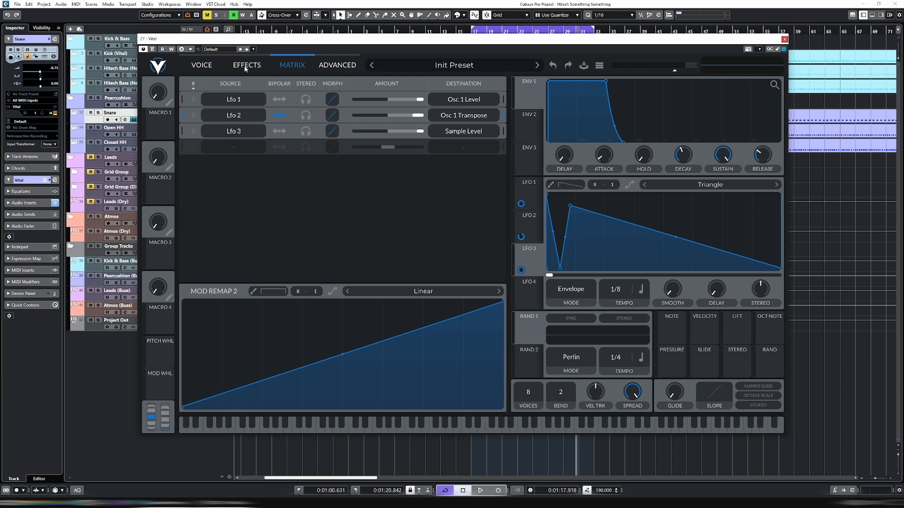
pyautogui.click(193, 65)
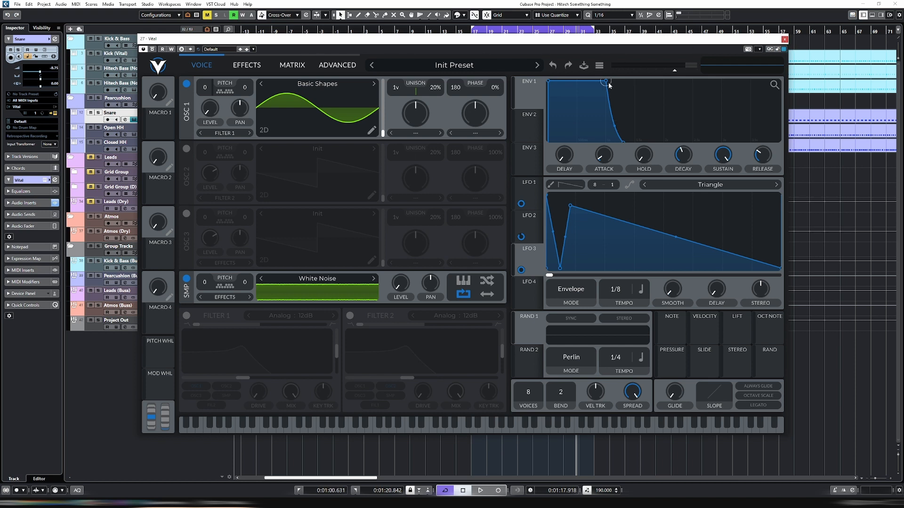
# Close the Vital window and duplicate the Snare track
pyautogui.click(784, 39)
pyautogui.rightClick(202, 118)
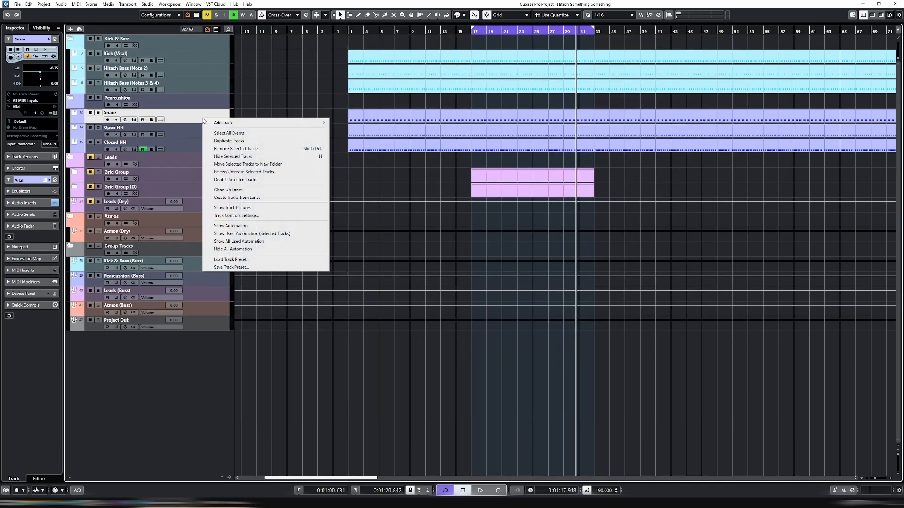
pyautogui.click(237, 141)
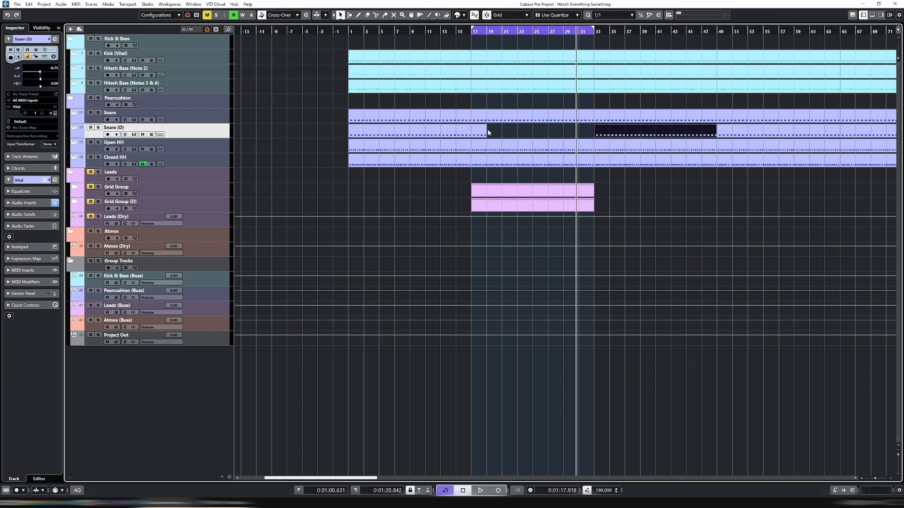
# Shorten the Snare (D) event at bar 17 to two bars and play it soloed in a loop
pyautogui.click(485, 132)
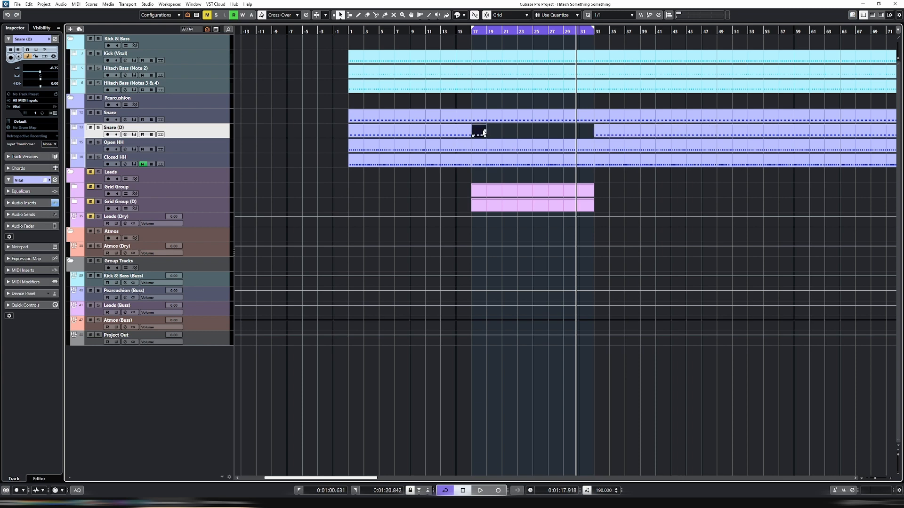
pyautogui.hotkey('shift', 'g')
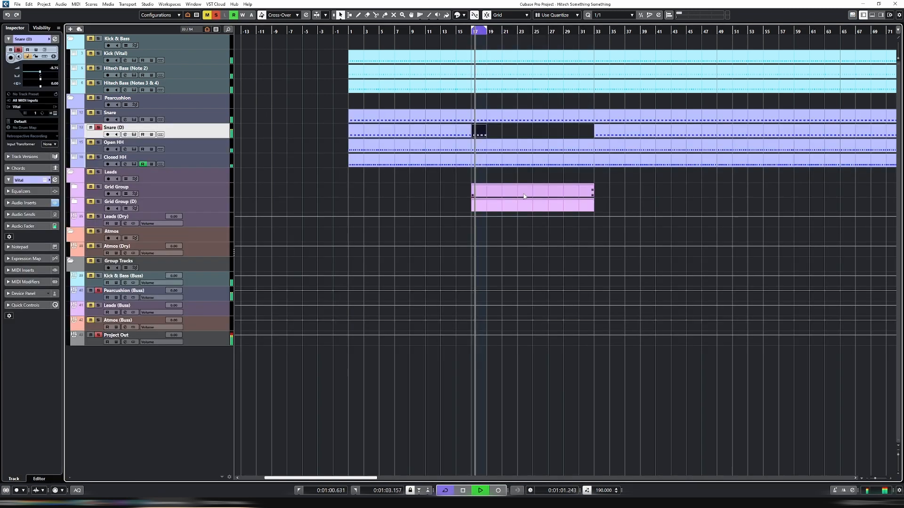
# In the Snare (D) event, move the first three C3 notes to 17.1.1, 17.3.3 and 18.2.3 and delete the fourth
pyautogui.doubleClick(482, 132)
pyautogui.press('h')
pyautogui.press('h')
pyautogui.press('h')
pyautogui.press('h')
pyautogui.press('h')
pyautogui.press('h')
pyautogui.press('h')
pyautogui.press('h')
pyautogui.press('h')
pyautogui.press('h')
pyautogui.press('h')
pyautogui.press('h')
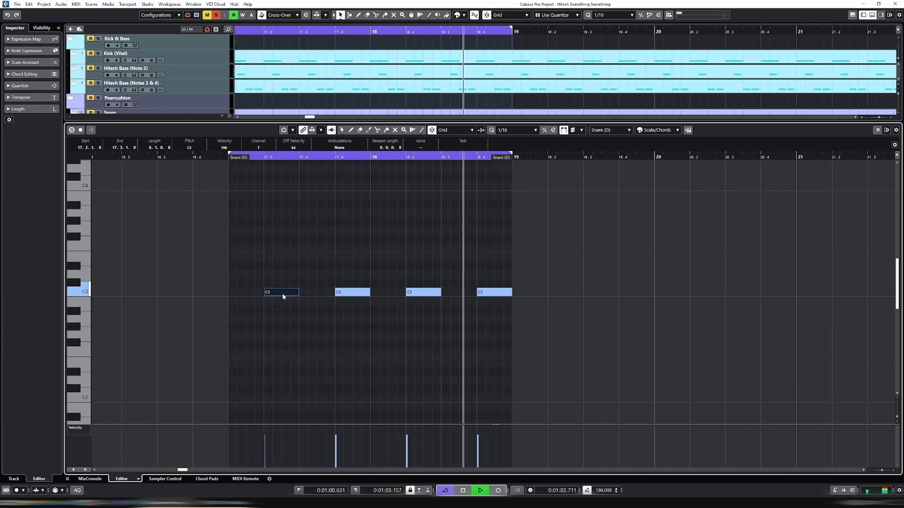
pyautogui.moveTo(281, 293); pyautogui.dragTo(251, 297)
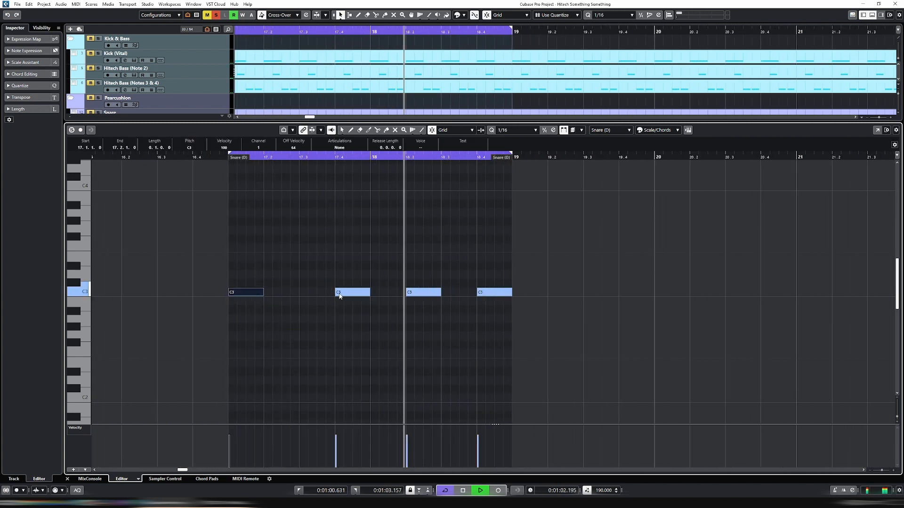
pyautogui.moveTo(343, 296); pyautogui.dragTo(331, 296)
pyautogui.moveTo(406, 277); pyautogui.dragTo(530, 315)
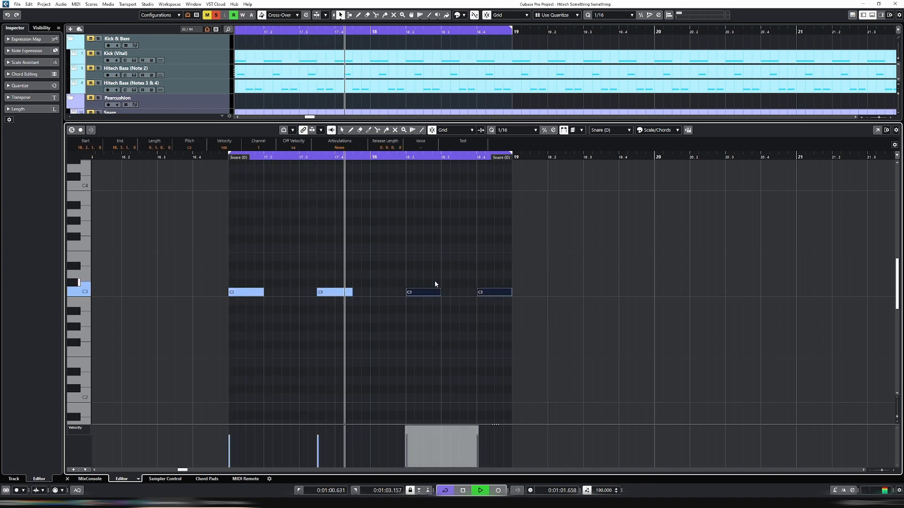
pyautogui.click(434, 284)
pyautogui.moveTo(426, 295); pyautogui.dragTo(575, 346)
pyautogui.press('Delete')
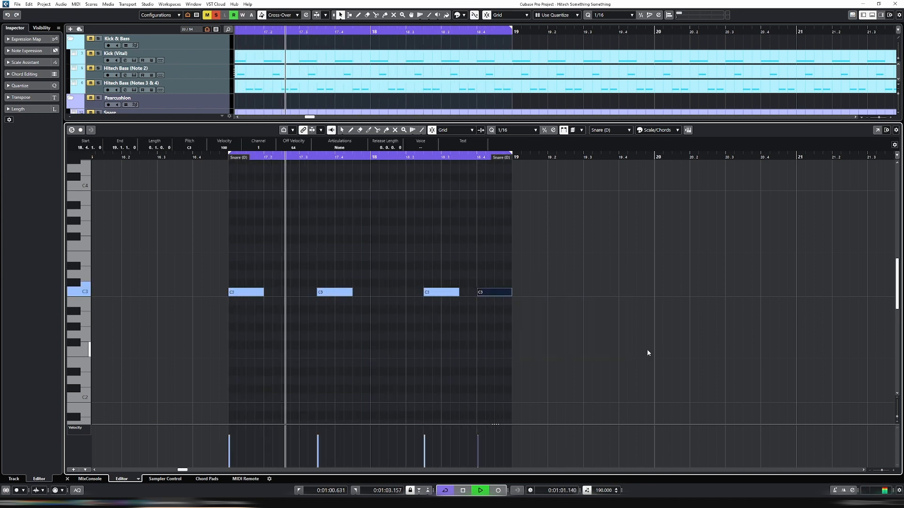
# Close the note editor, listen to the looped Snare (D) pattern in the project and stop playback
pyautogui.press('Return')
pyautogui.press('g')
pyautogui.press('g')
pyautogui.press('g')
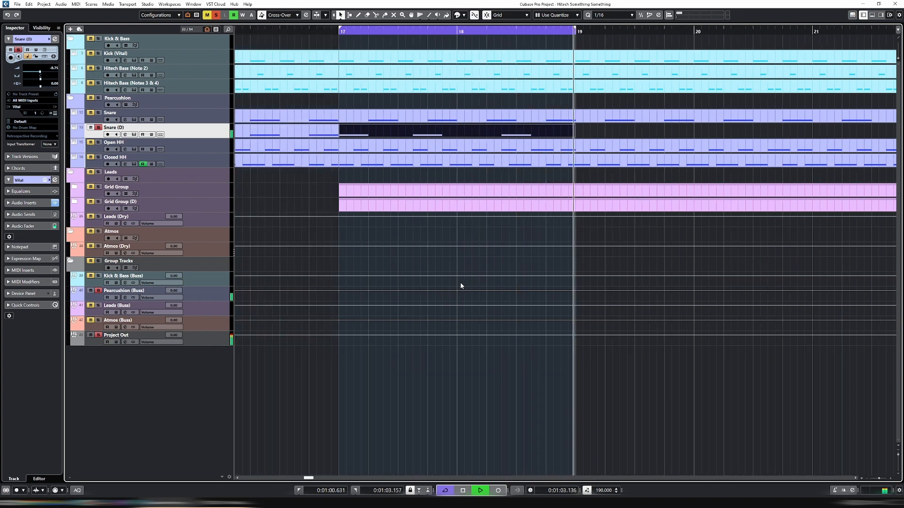
pyautogui.press('g')
pyautogui.press('g')
pyautogui.press('space')
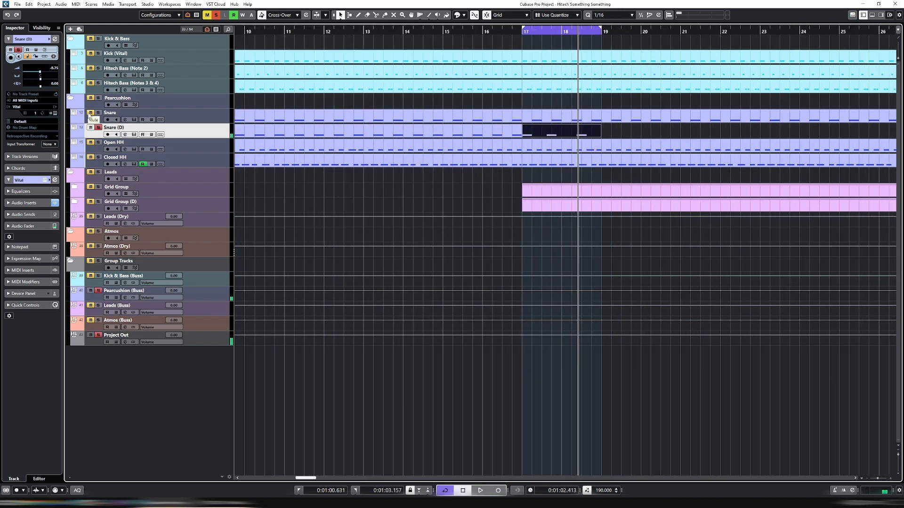
# Play the Snare and Snare (D) tracks soloed together and rename the duplicated track Snare (Glitch)
pyautogui.press('space')
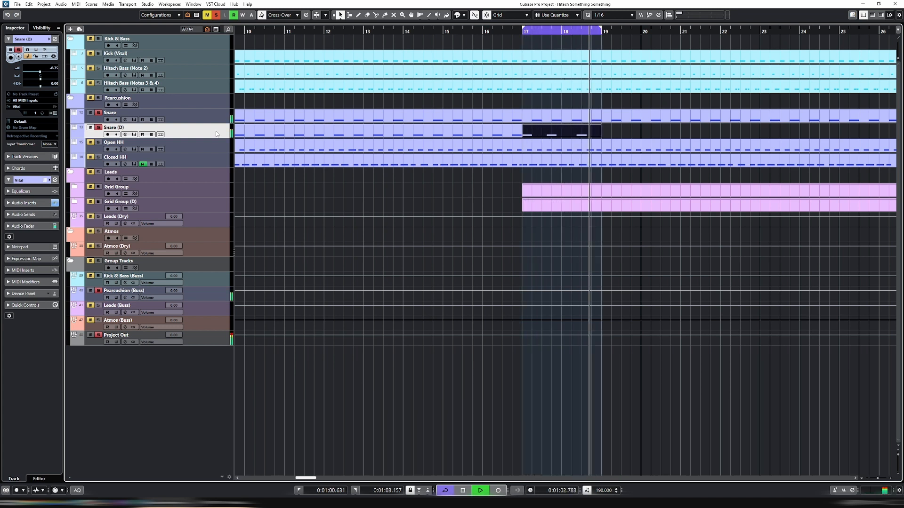
pyautogui.press('space')
pyautogui.press('Up')
pyautogui.doubleClick(123, 128)
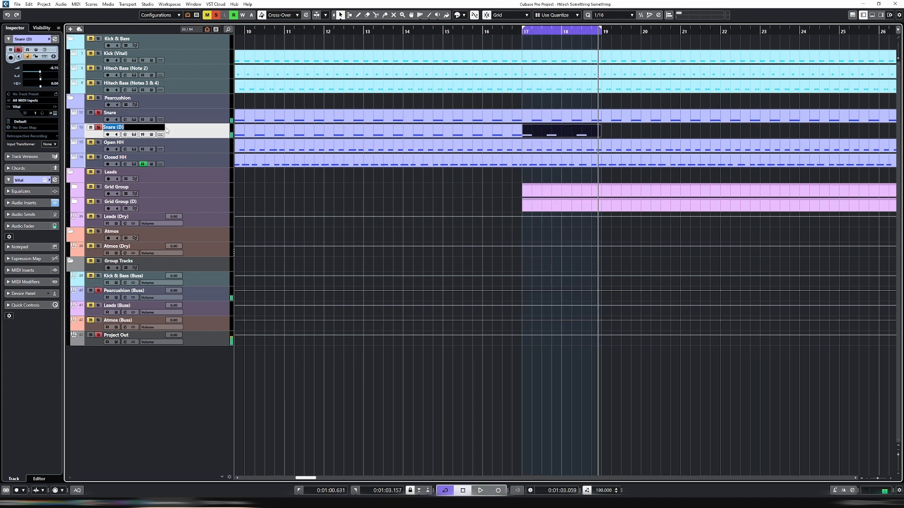
pyautogui.press('End')
pyautogui.press('BackSpace')
pyautogui.press('BackSpace')
pyautogui.write('G')
# Open Vital on the Snare (Glitch) track, enable the Delay effect and place it before Distortion in the effects chain
pyautogui.click(134, 135)
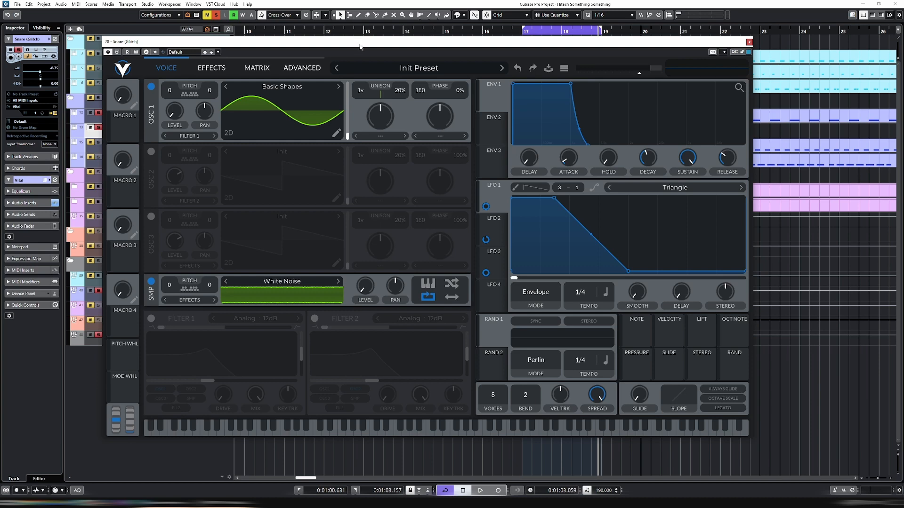
pyautogui.moveTo(360, 47); pyautogui.dragTo(364, 47)
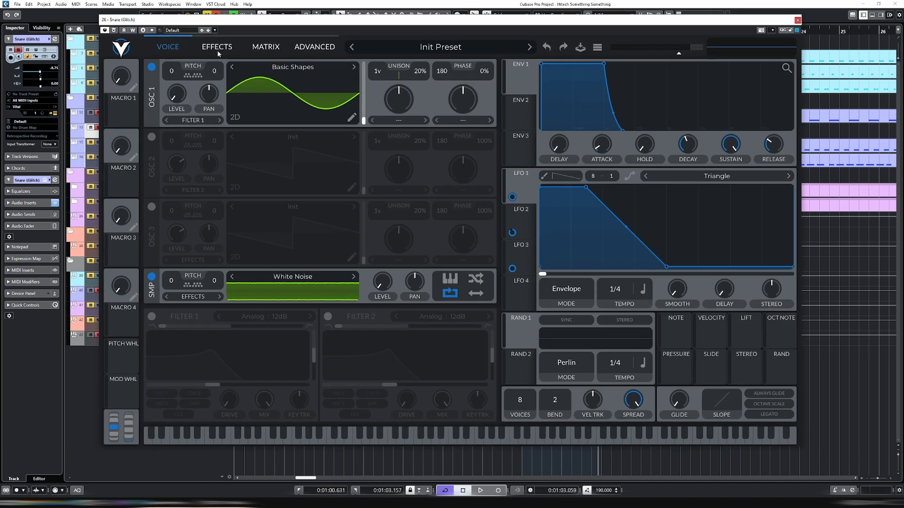
pyautogui.click(217, 49)
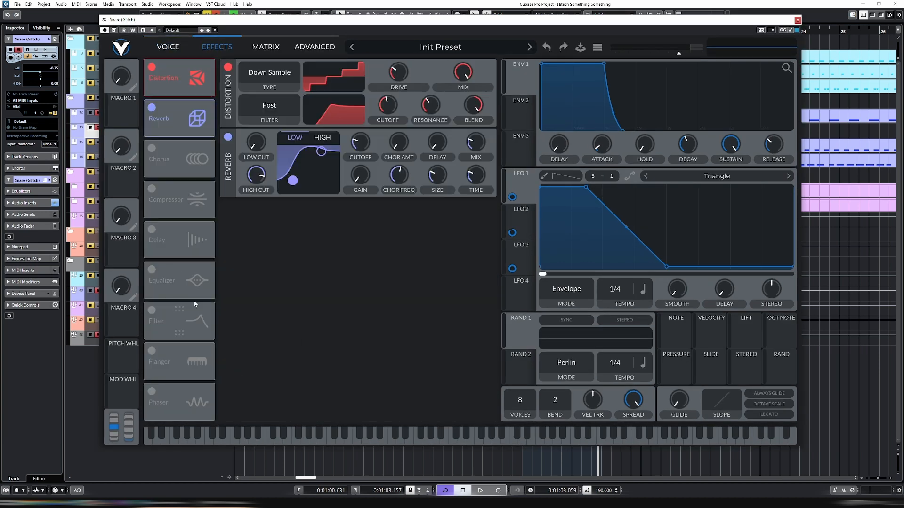
pyautogui.click(152, 229)
pyautogui.moveTo(193, 237); pyautogui.dragTo(202, 80)
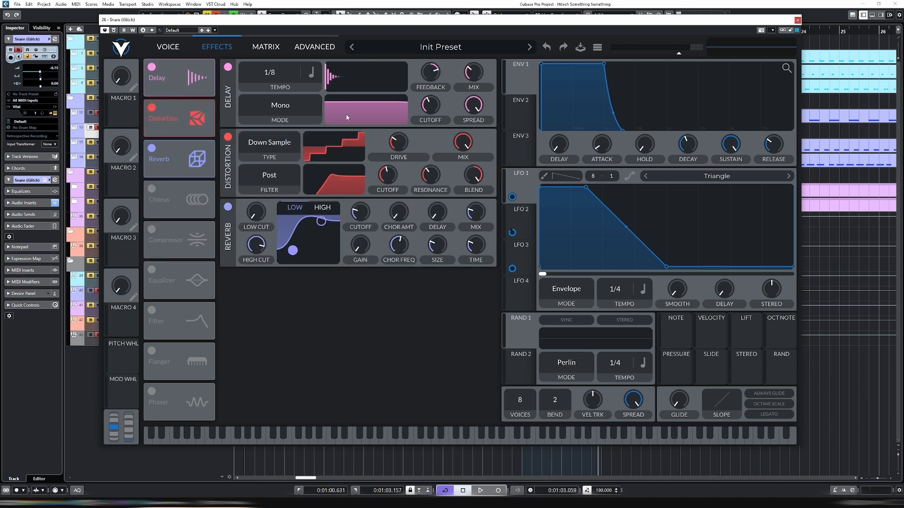
# Switch the delay time to seconds, shorten it to 0.043 secs and raise the delay's mix and cutoff while the loop plays
pyautogui.click(311, 72)
pyautogui.click(330, 91)
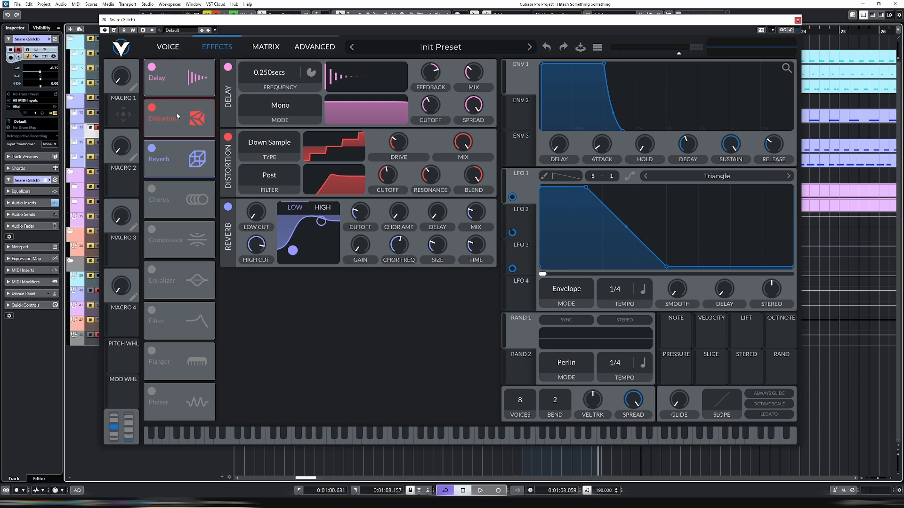
pyautogui.press('space')
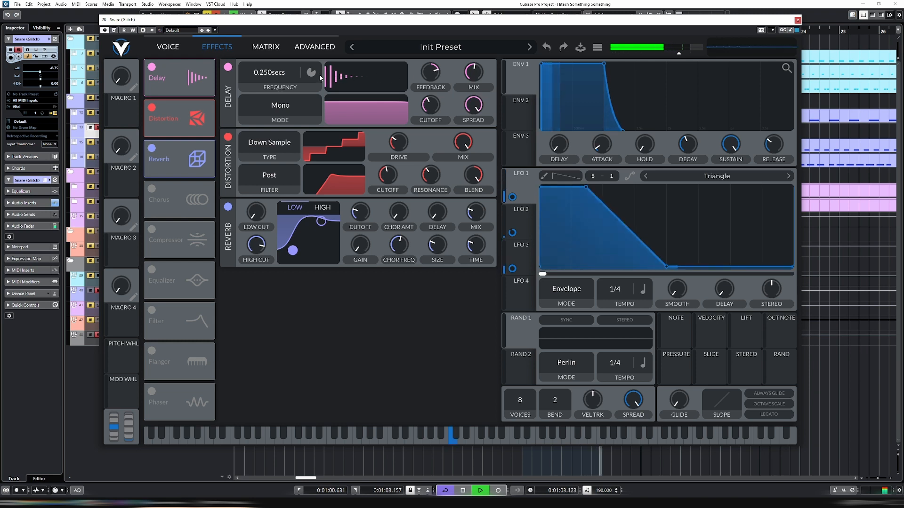
pyautogui.moveTo(275, 74); pyautogui.dragTo(289, 87)
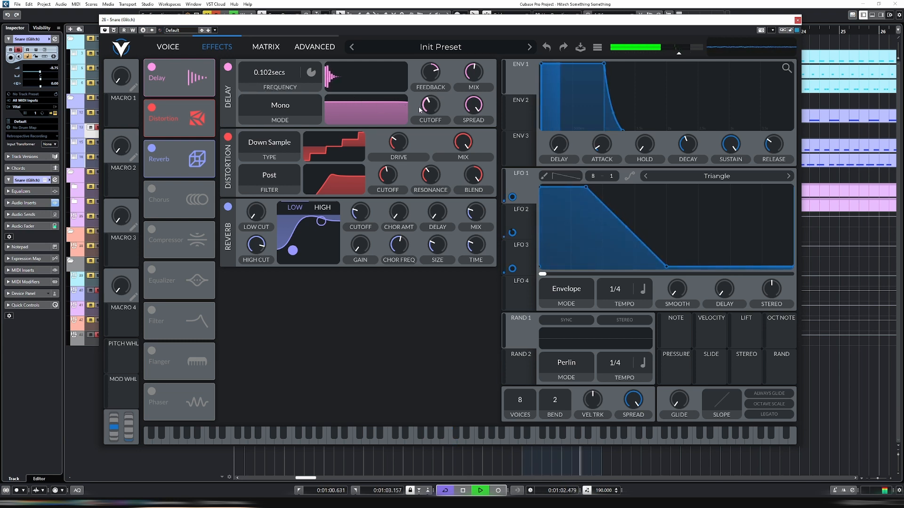
pyautogui.moveTo(431, 100)
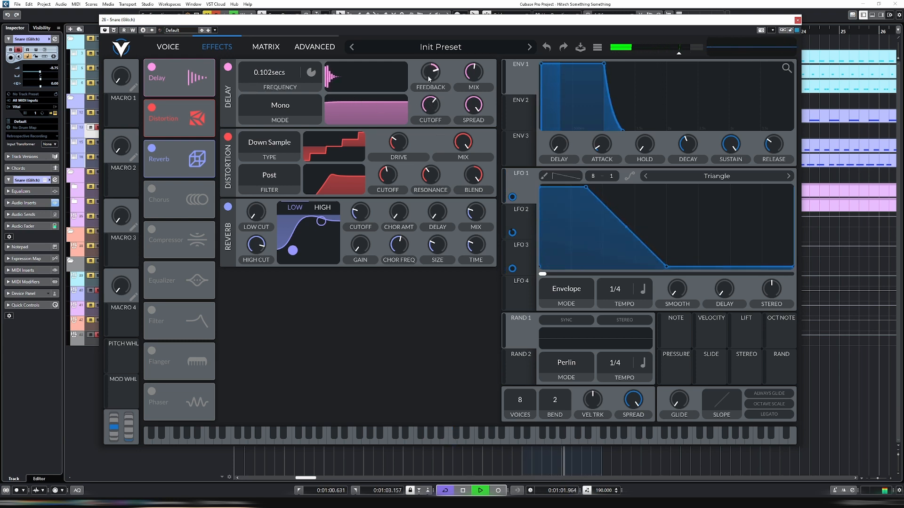
pyautogui.moveTo(298, 79)
pyautogui.mouseDown()
pyautogui.moveTo(284, 70)
pyautogui.moveTo(283, 53)
pyautogui.moveTo(304, 92)
pyautogui.mouseUp()
pyautogui.press('space')
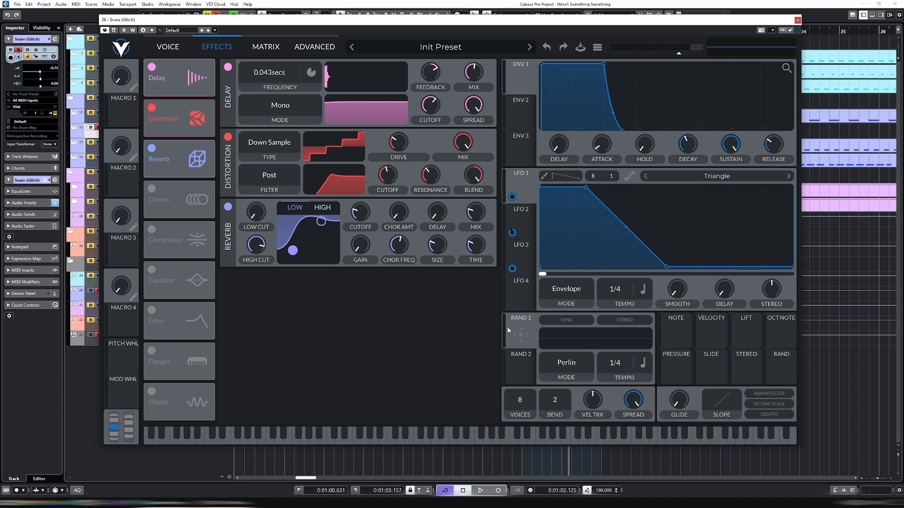
# Modulate the delay frequency with Rand 1, set Rand 1's tempo to 1/8 and set the delay time to 0.143 secs
pyautogui.moveTo(521, 341); pyautogui.dragTo(316, 195)
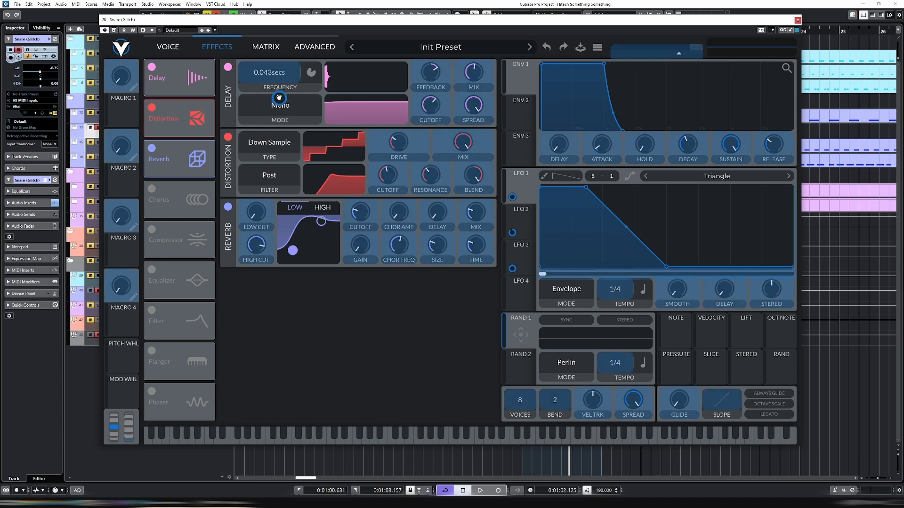
pyautogui.moveTo(278, 97); pyautogui.dragTo(277, 94)
pyautogui.press('space')
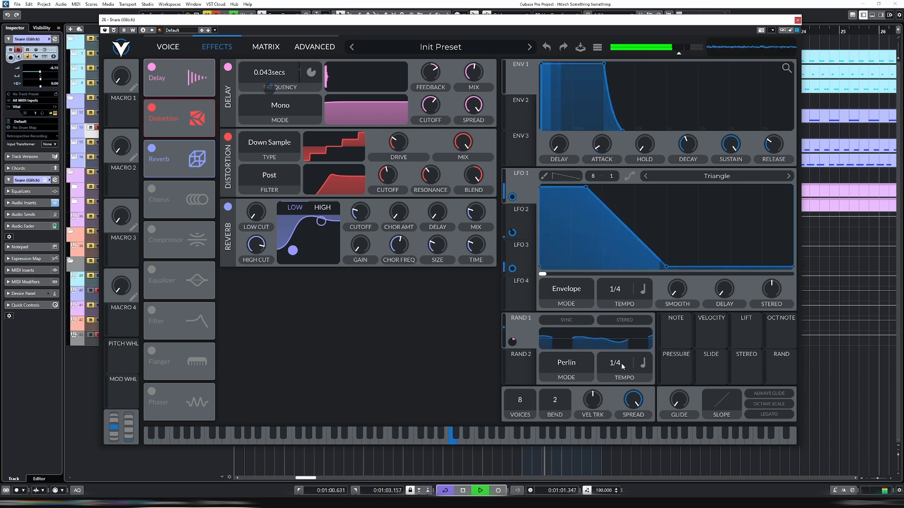
pyautogui.moveTo(621, 366); pyautogui.dragTo(623, 358)
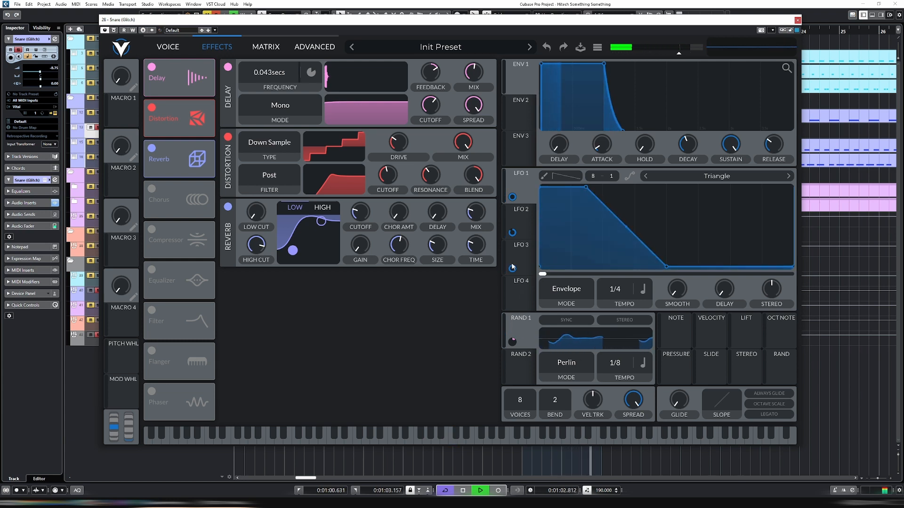
pyautogui.moveTo(512, 266); pyautogui.dragTo(272, 80)
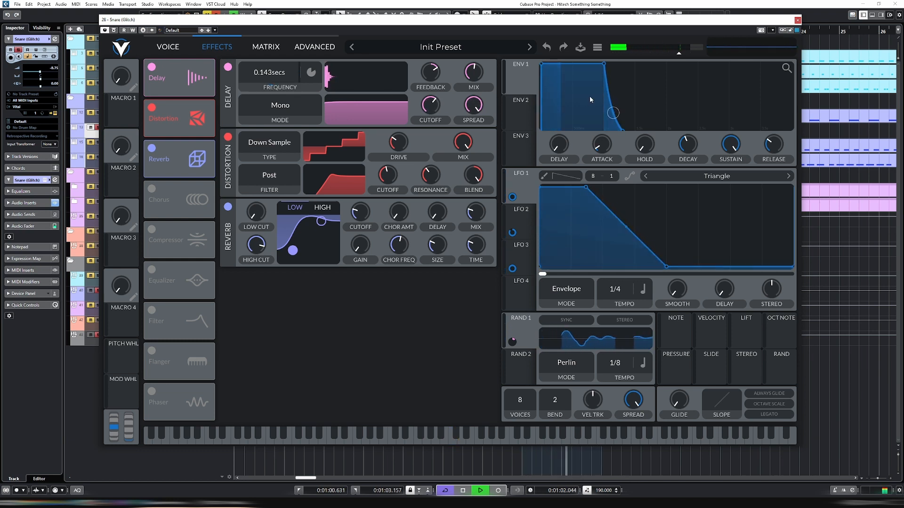
pyautogui.press('space')
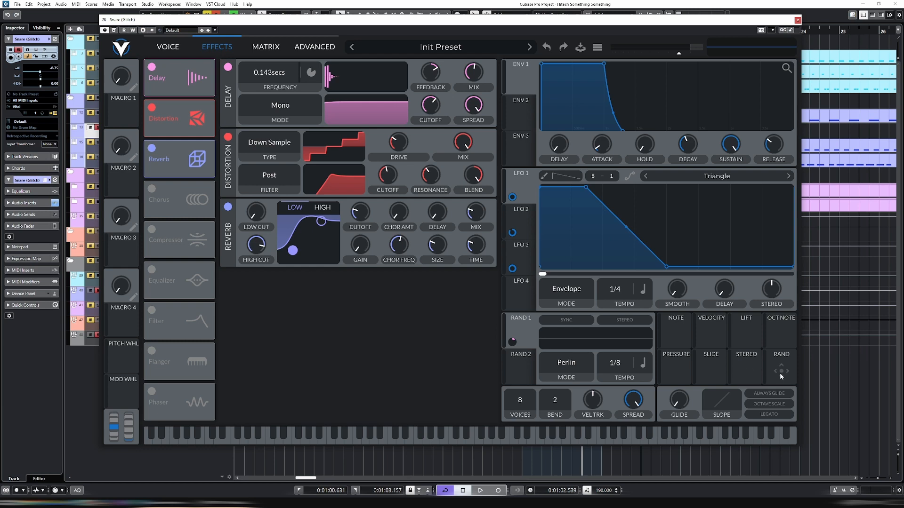
# Try modulating the delay frequency with the Rand source and listen to the loop
pyautogui.moveTo(781, 373); pyautogui.dragTo(342, 313)
pyautogui.moveTo(287, 112); pyautogui.dragTo(272, 76)
pyautogui.press('space')
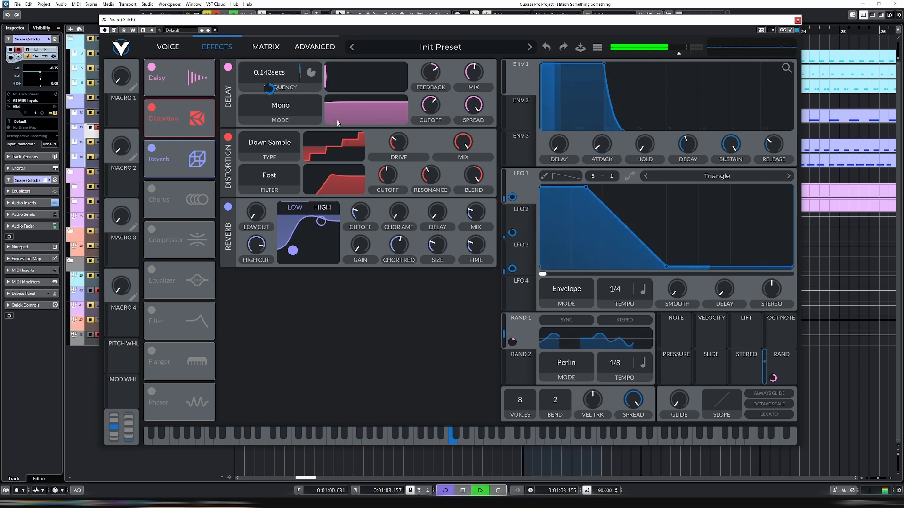
pyautogui.press('space')
# Check the delay routings in the modulation matrix and remove the Rand 1 and Rand modulations from the delay frequency
pyautogui.click(266, 47)
pyautogui.click(448, 137)
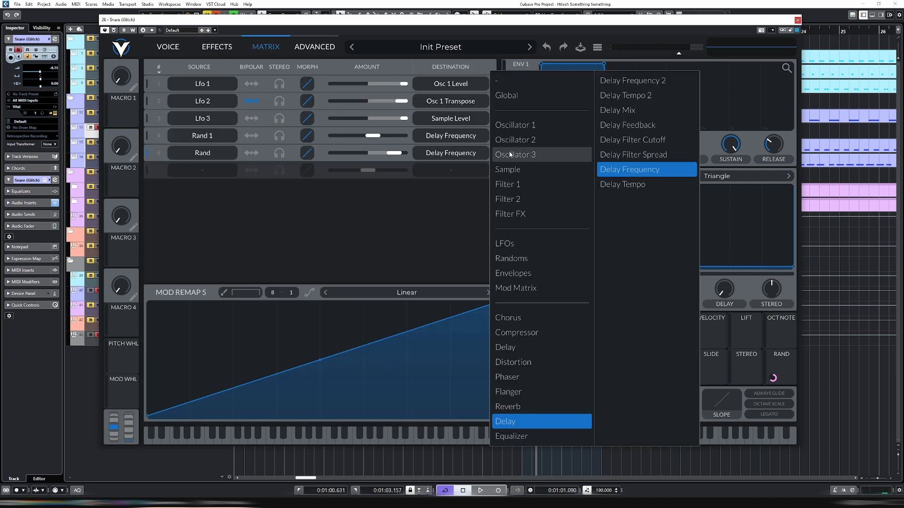
pyautogui.click(169, 48)
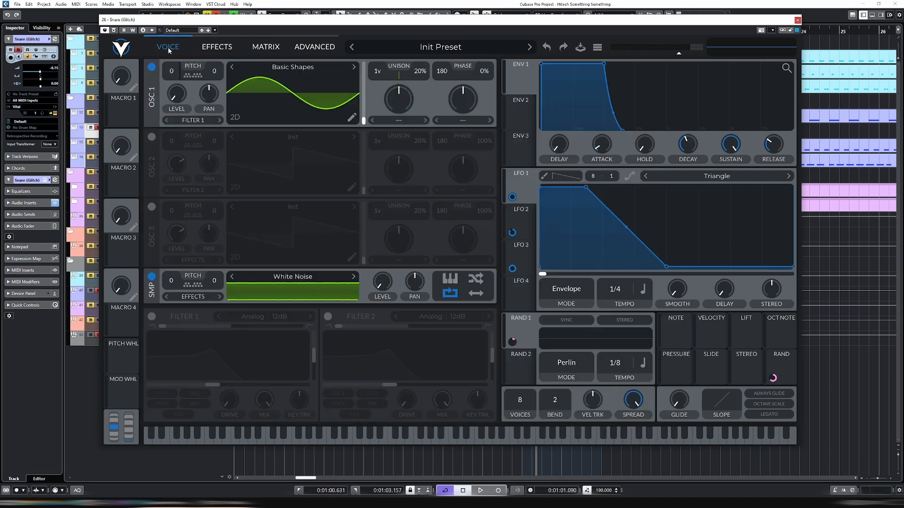
pyautogui.rightClick(515, 342)
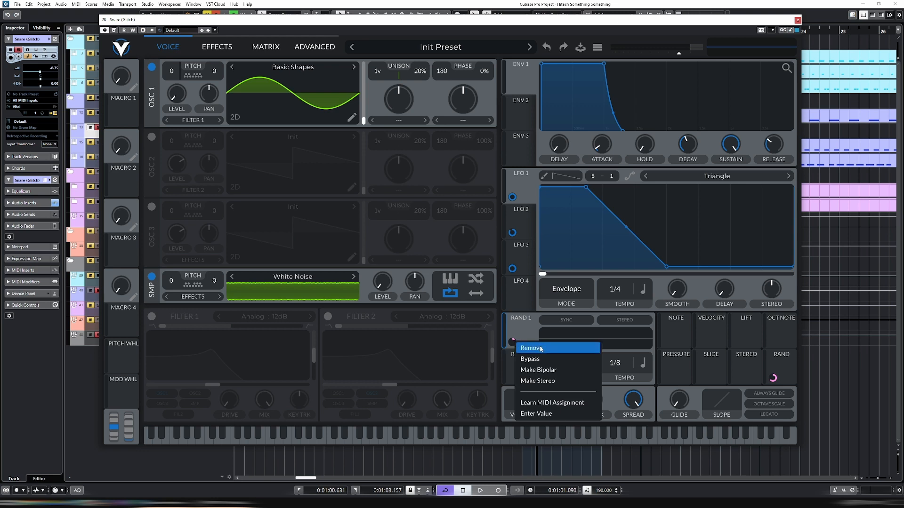
pyautogui.click(540, 346)
pyautogui.click(217, 48)
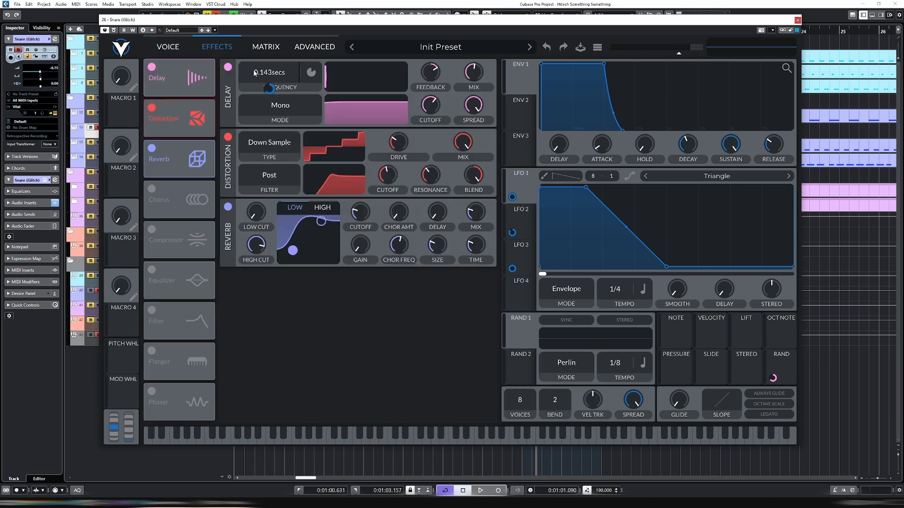
pyautogui.rightClick(764, 382)
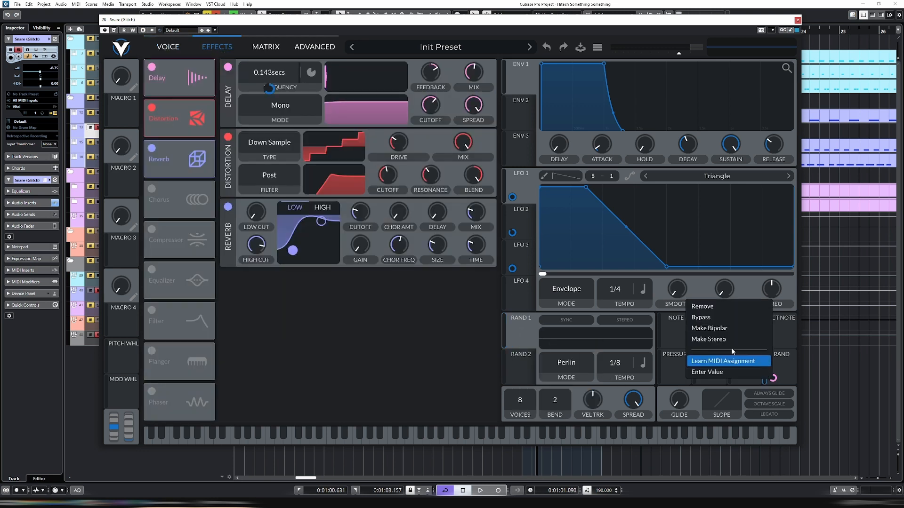
pyautogui.click(708, 308)
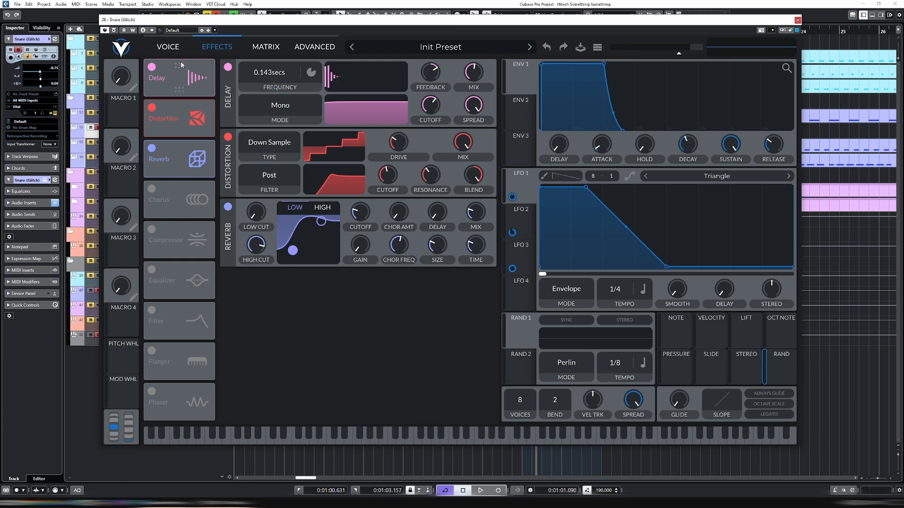
# Set the delay time to 0.104 secs and listen to the looped snare
pyautogui.click(188, 51)
pyautogui.click(210, 52)
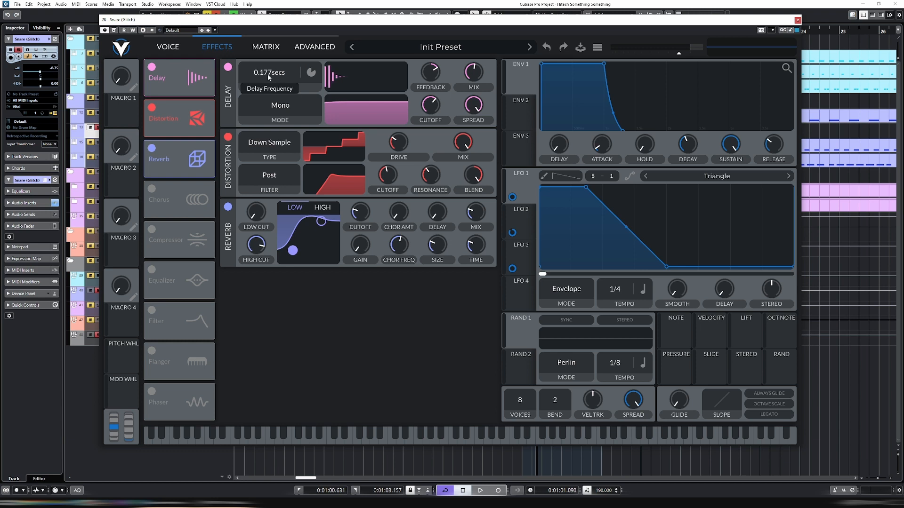
pyautogui.scroll(-5, 267, 75)
pyautogui.moveTo(433, 74)
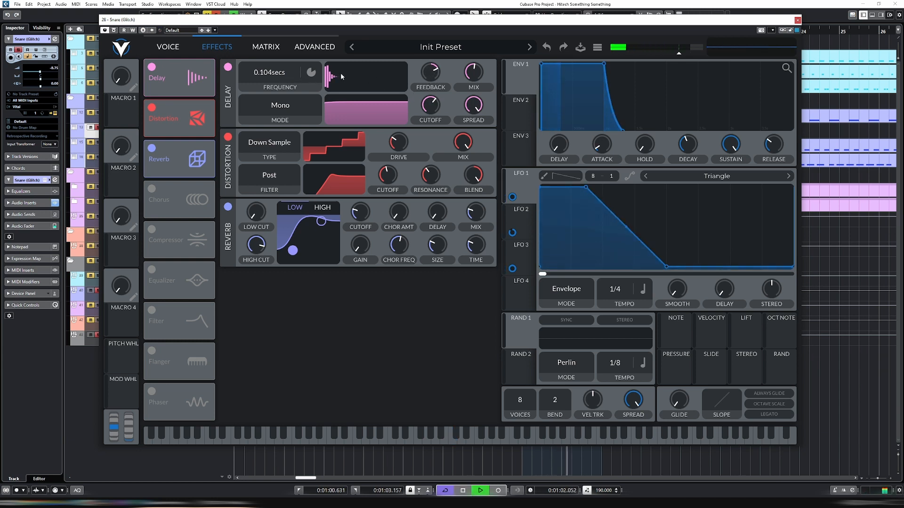
pyautogui.press('space')
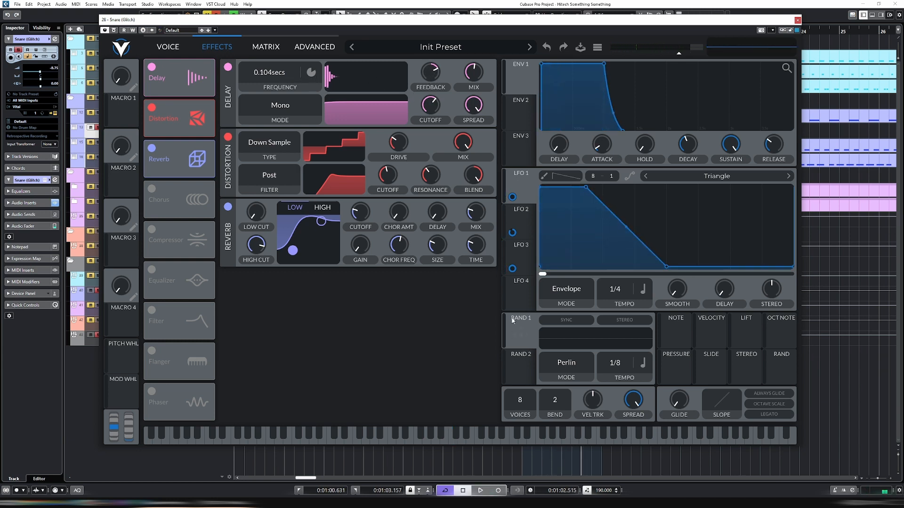
# Modulate the delay feedback with Rand 1 and start the loop to listen
pyautogui.moveTo(521, 335); pyautogui.dragTo(428, 171)
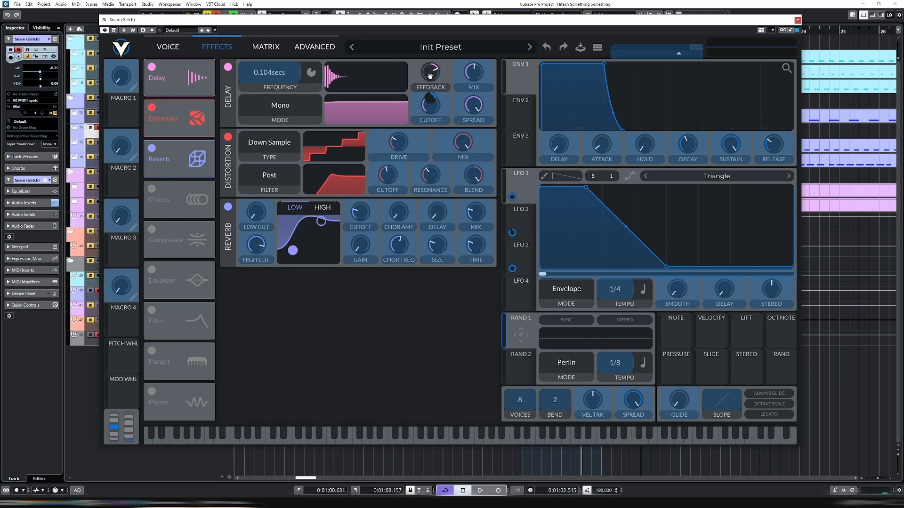
pyautogui.moveTo(430, 76); pyautogui.dragTo(431, 76)
pyautogui.press('space')
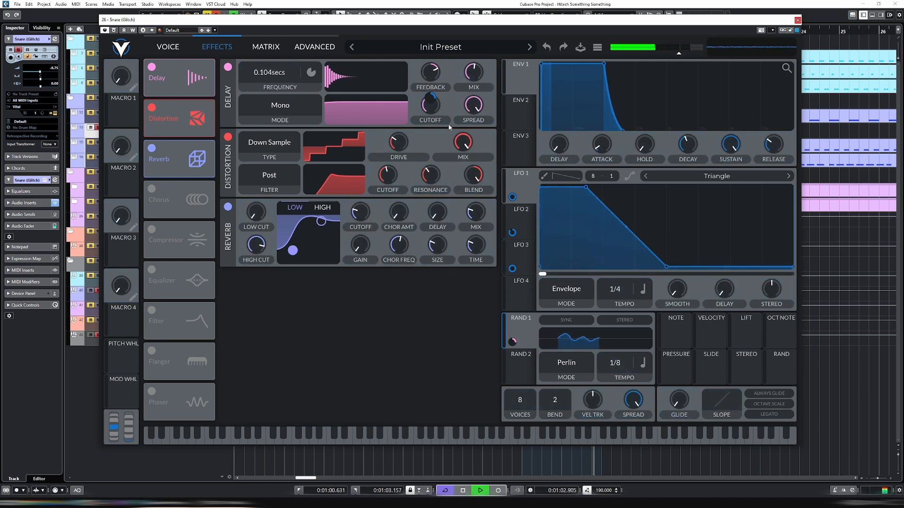
pyautogui.moveTo(432, 97)
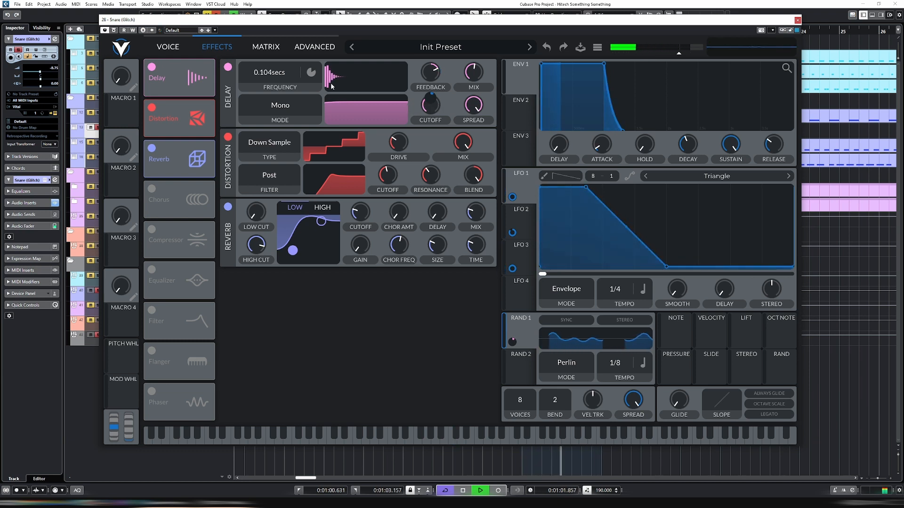
# Set the delay time to 0.143 secs and add the Rand source as a modulator of the delay feedback
pyautogui.moveTo(262, 72); pyautogui.dragTo(261, 77)
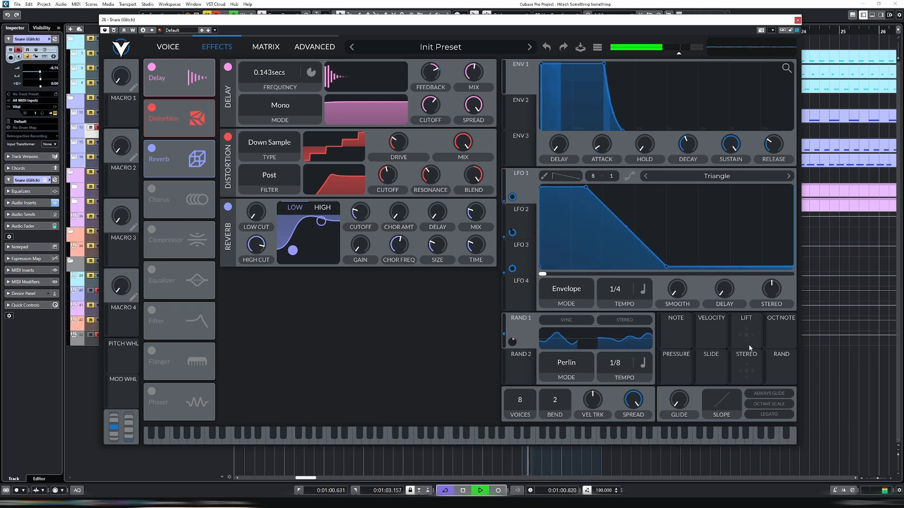
pyautogui.moveTo(781, 372); pyautogui.dragTo(430, 103)
pyautogui.press('space')
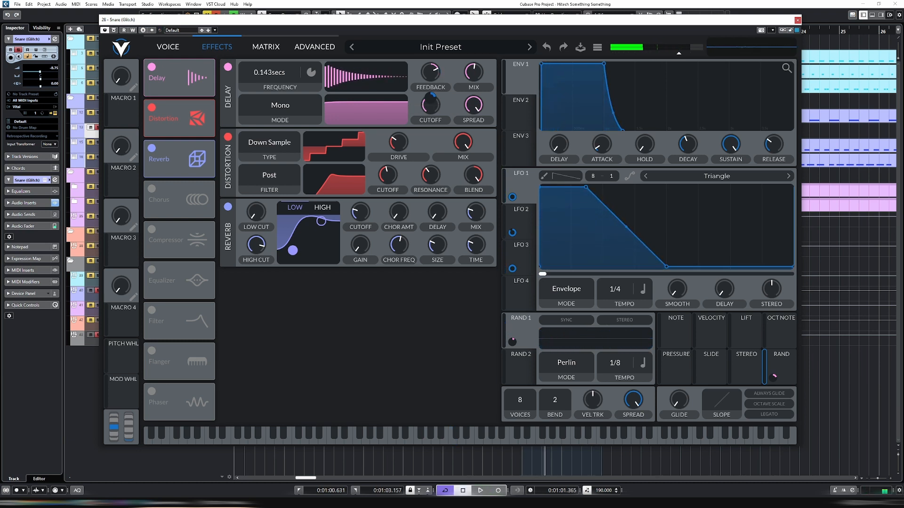
# In the modulation matrix, lower the Rand 1 amount and raise the Rand amount on Delay Feedback during playback, then return to the effects
pyautogui.click(266, 47)
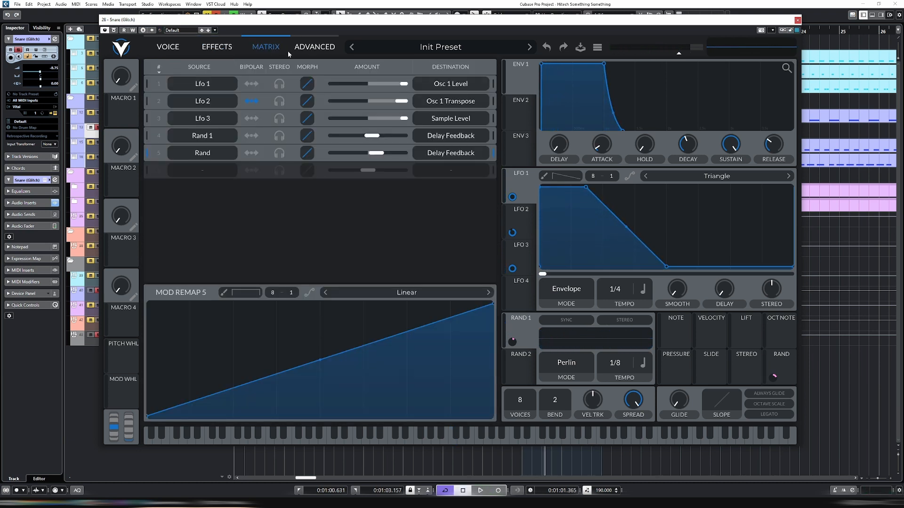
pyautogui.press('space')
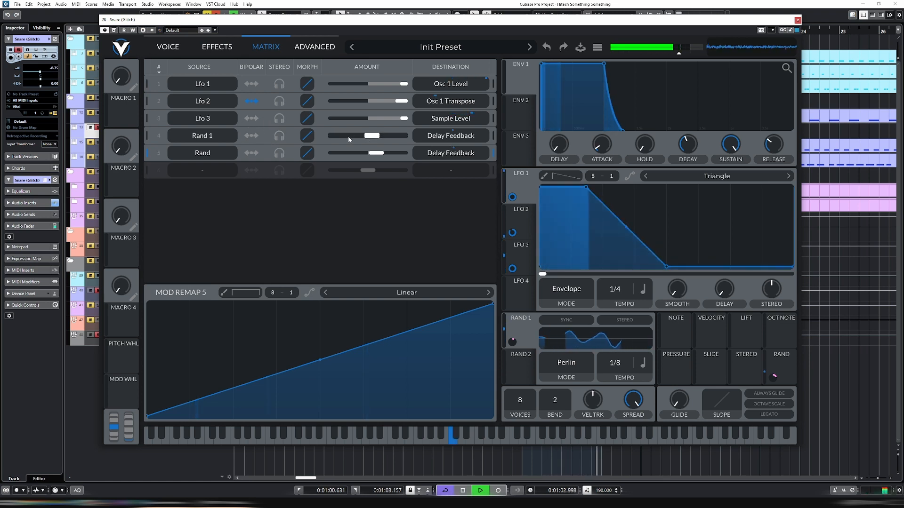
pyautogui.click(372, 136)
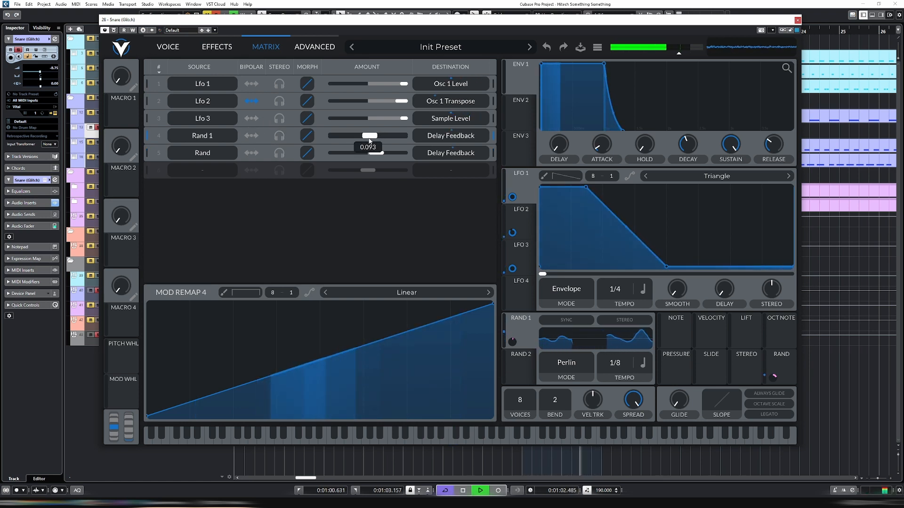
pyautogui.click(375, 153)
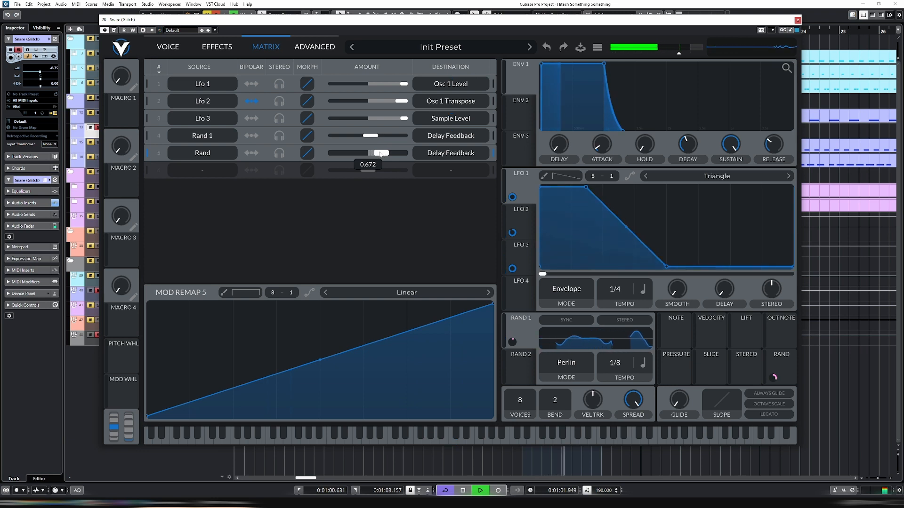
pyautogui.moveTo(381, 155); pyautogui.dragTo(379, 158)
pyautogui.click(221, 50)
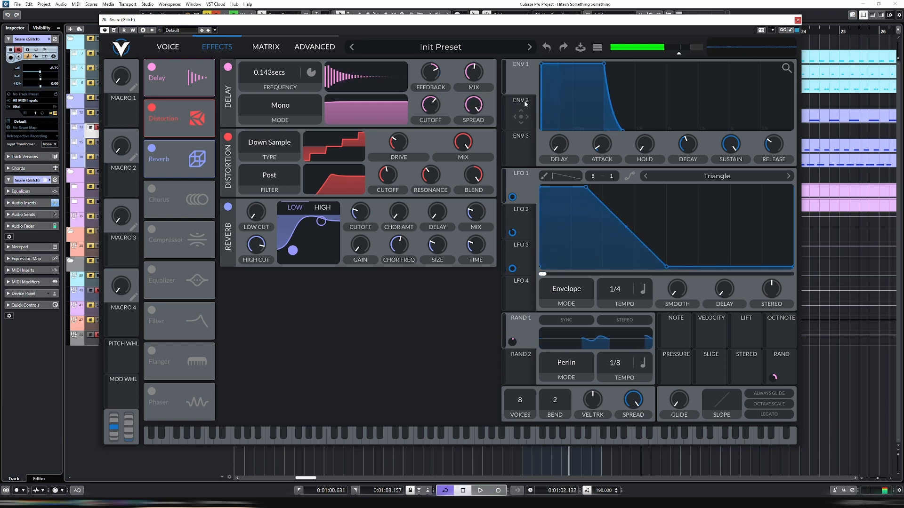
# Modulate the delay frequency with the Rand source and play the looped snare to listen
pyautogui.press('space')
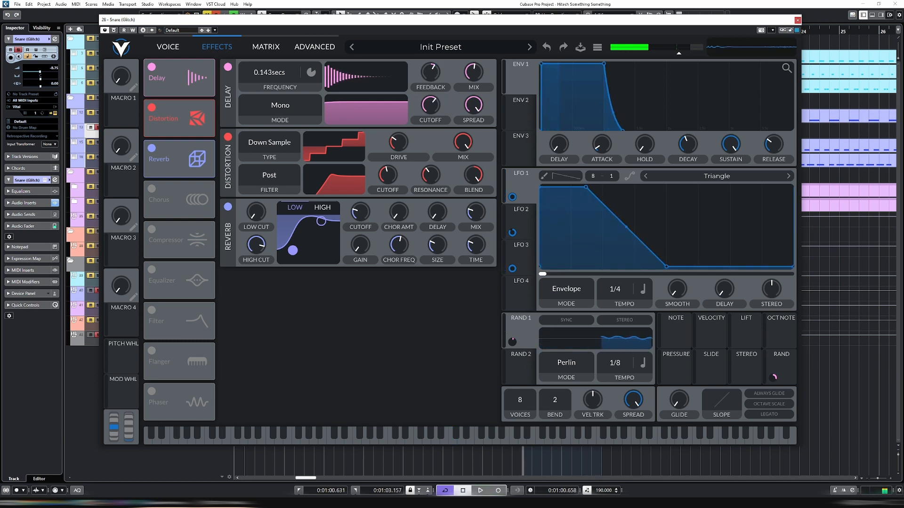
pyautogui.moveTo(781, 368); pyautogui.dragTo(442, 308)
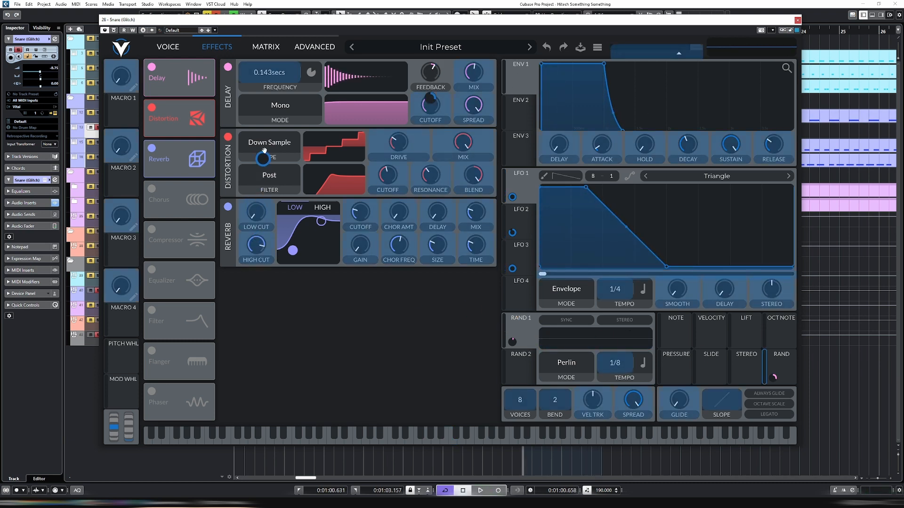
pyautogui.moveTo(269, 74); pyautogui.dragTo(269, 75)
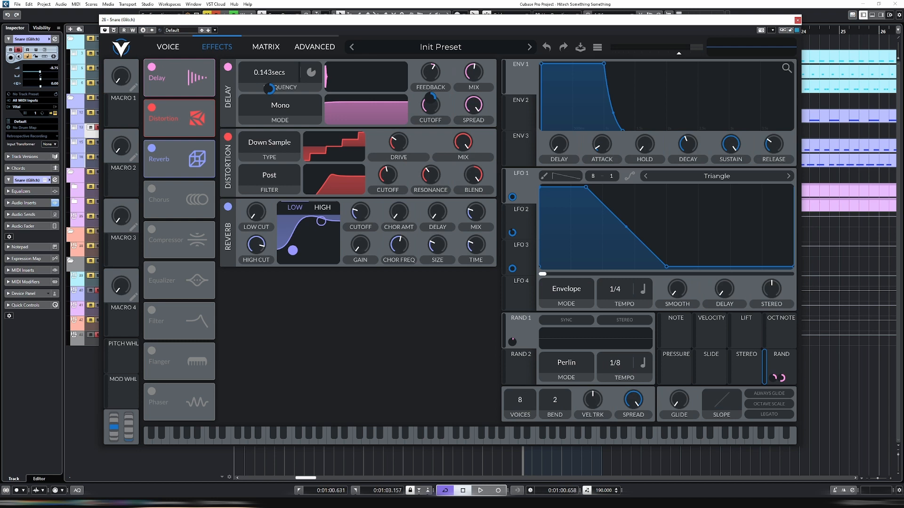
pyautogui.moveTo(271, 88)
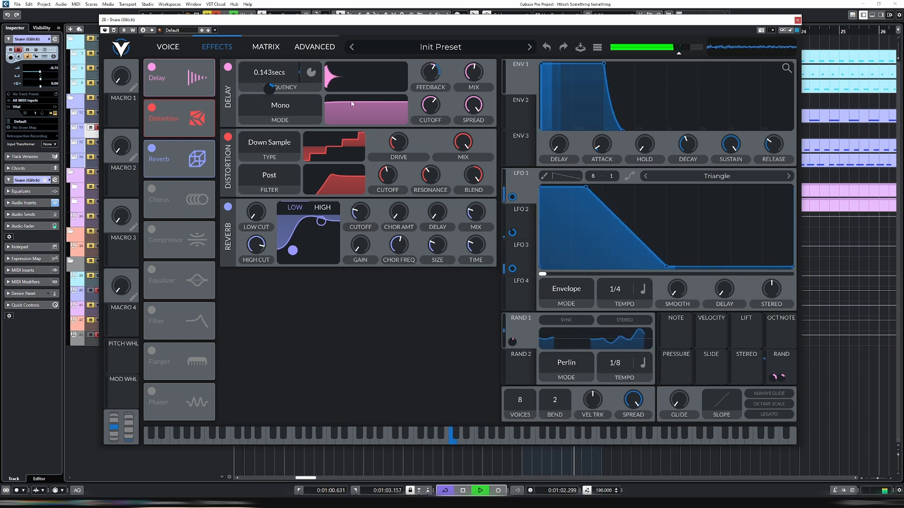
pyautogui.press('space')
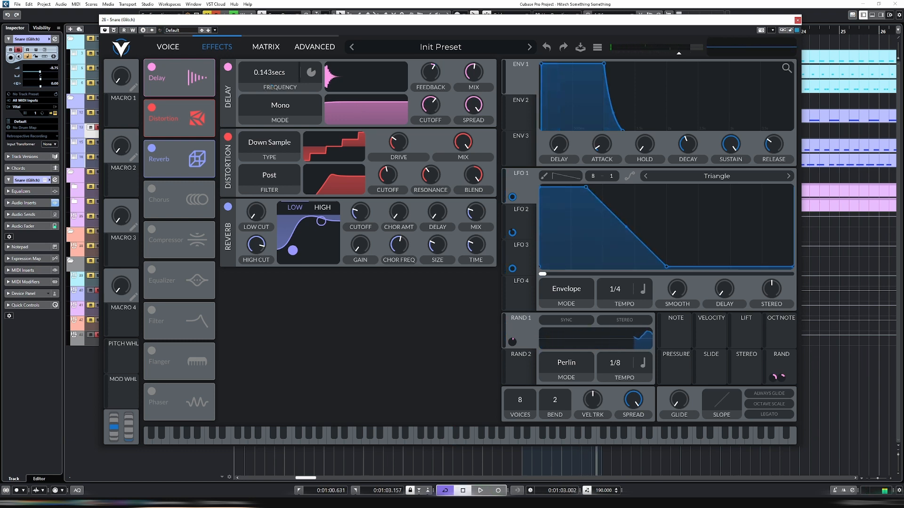
pyautogui.press('space')
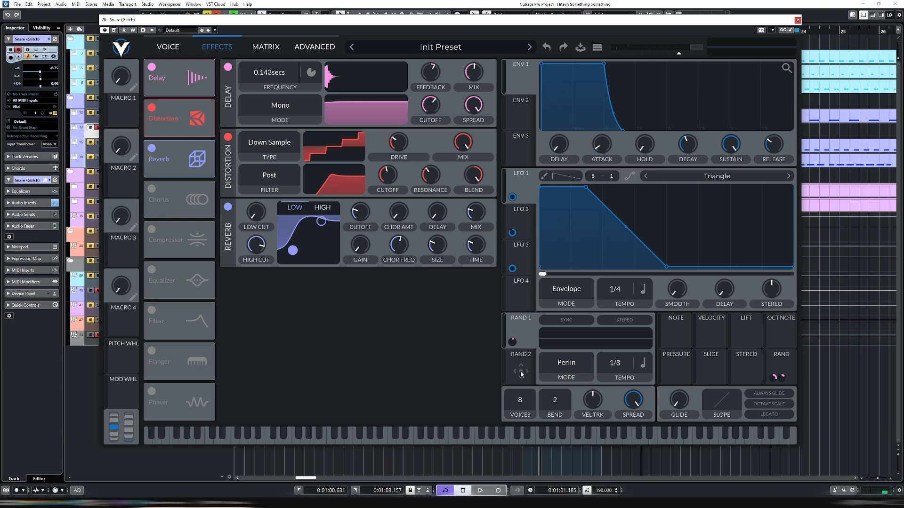
# Modulate the distortion drive with Rand 2 and add the Rand source as a distortion modulator during playback
pyautogui.moveTo(521, 372); pyautogui.dragTo(366, 309)
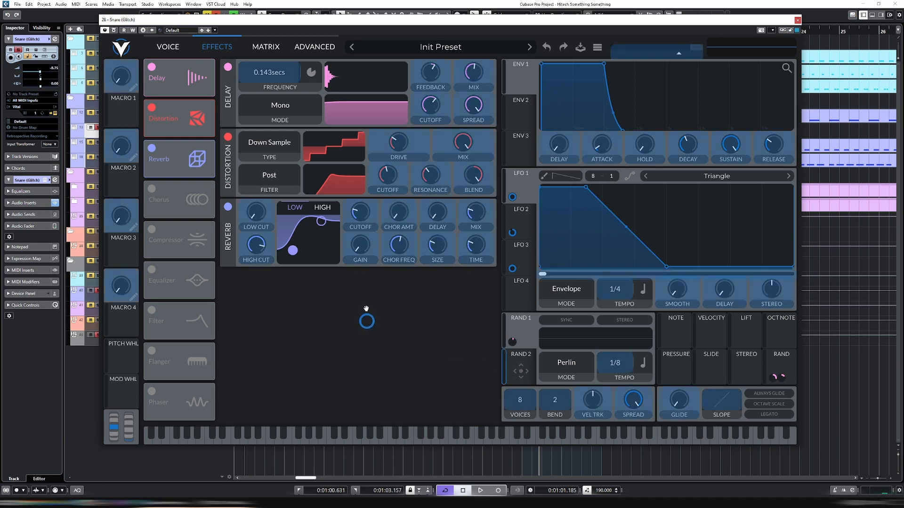
pyautogui.press('space')
pyautogui.moveTo(397, 145); pyautogui.dragTo(399, 167)
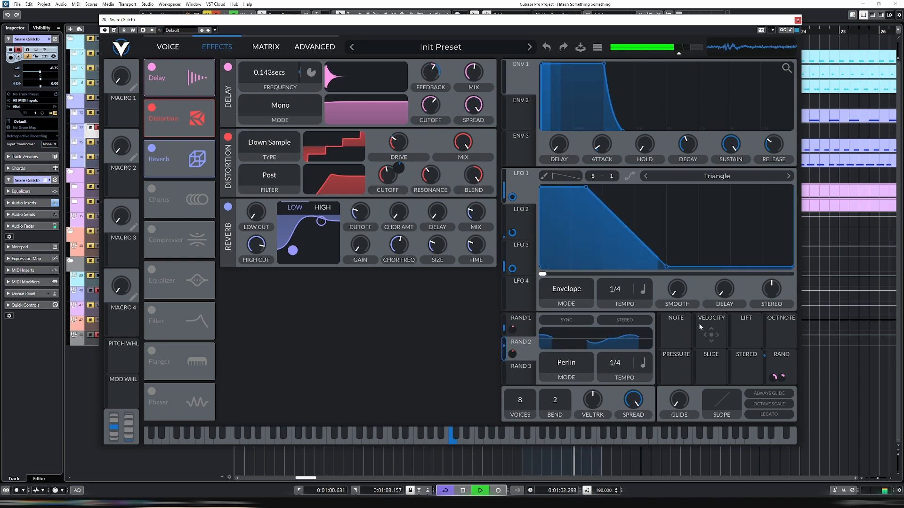
pyautogui.moveTo(785, 364); pyautogui.dragTo(399, 190)
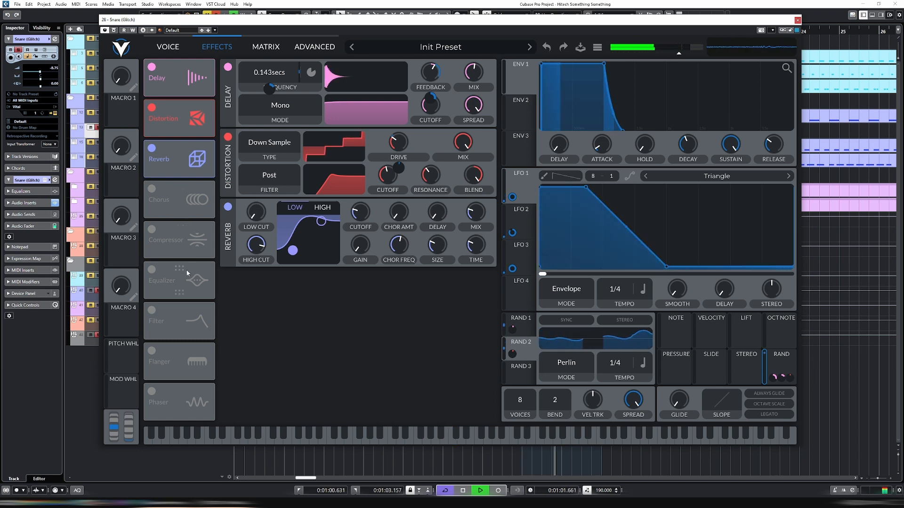
# Enable the equalizer, set its low band to high-pass with a raised cutoff, and set its high band to low-pass
pyautogui.click(151, 269)
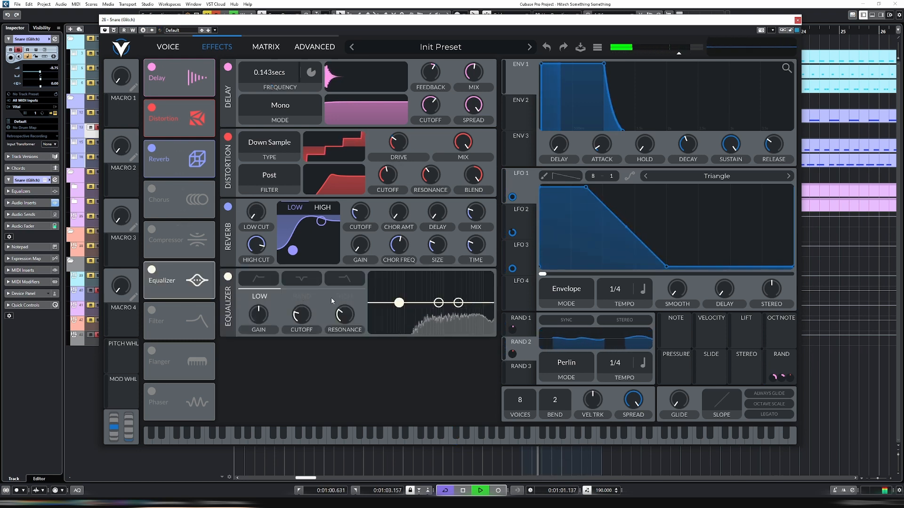
pyautogui.click(259, 278)
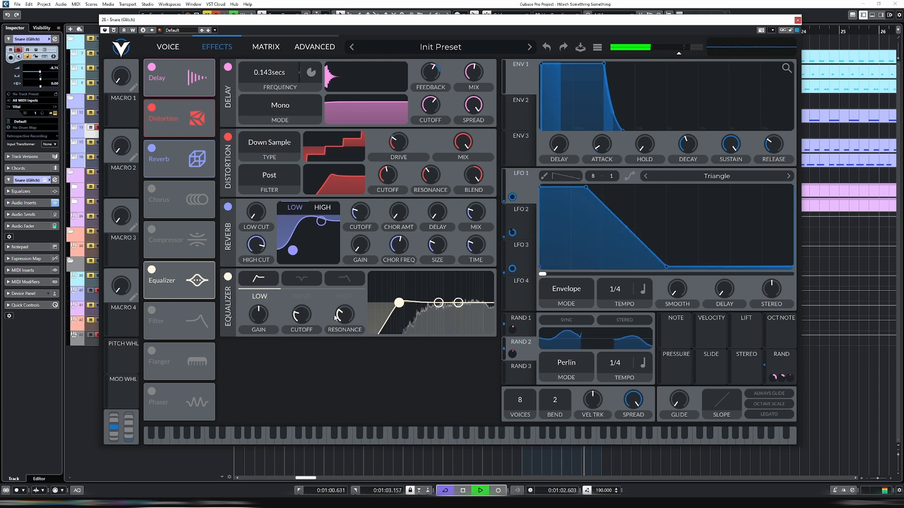
pyautogui.moveTo(301, 314)
pyautogui.mouseDown()
pyautogui.moveTo(309, 303)
pyautogui.moveTo(307, 315)
pyautogui.mouseUp()
pyautogui.click(344, 278)
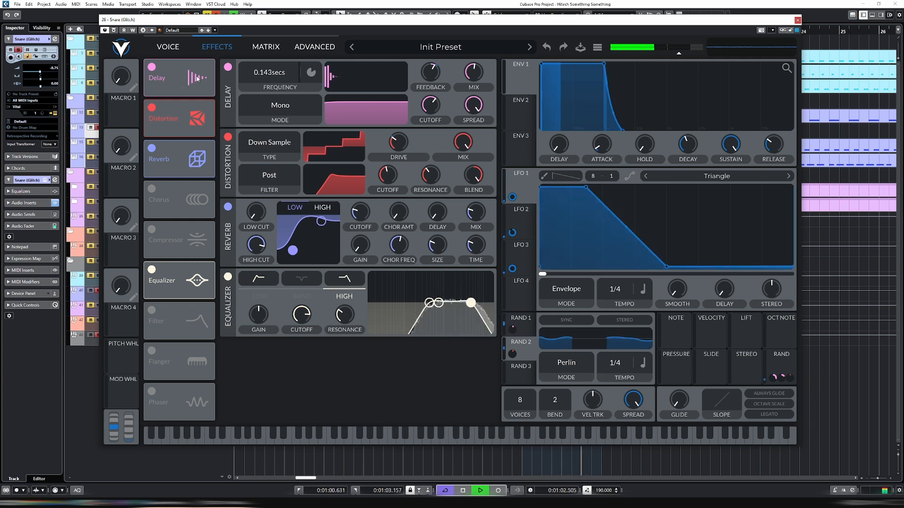
# Lower the ENV 1 sustain to its minimum and modulate the ENV 1 decay with Rand, adjusting the amount while the loop plays
pyautogui.click(168, 47)
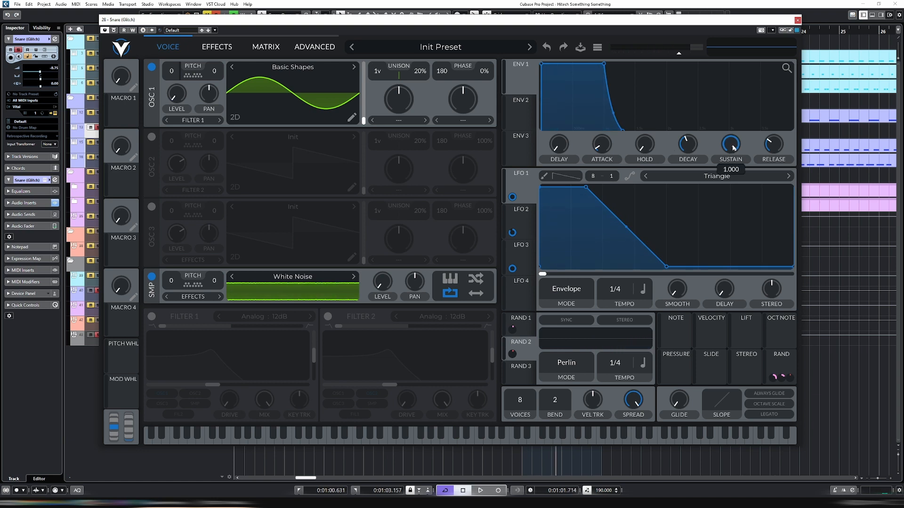
pyautogui.moveTo(733, 148); pyautogui.dragTo(733, 231)
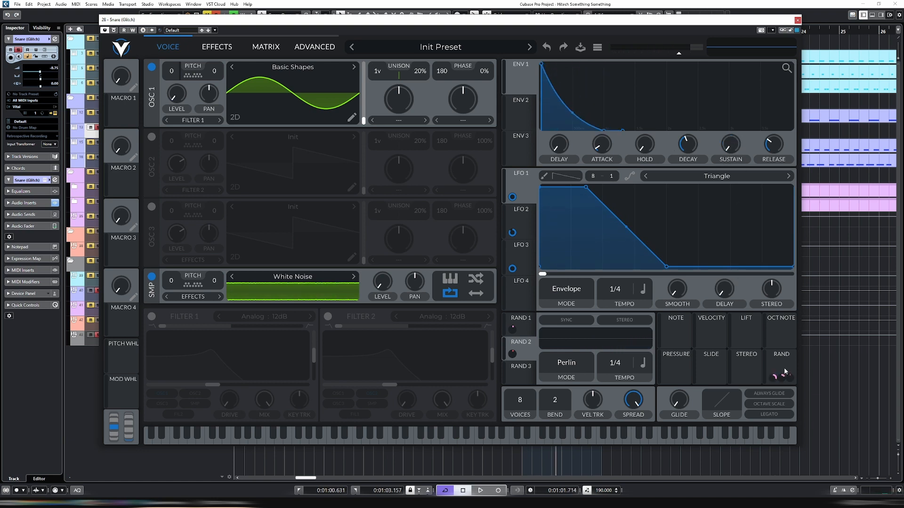
pyautogui.moveTo(785, 372); pyautogui.dragTo(712, 227)
pyautogui.moveTo(688, 149); pyautogui.dragTo(688, 149)
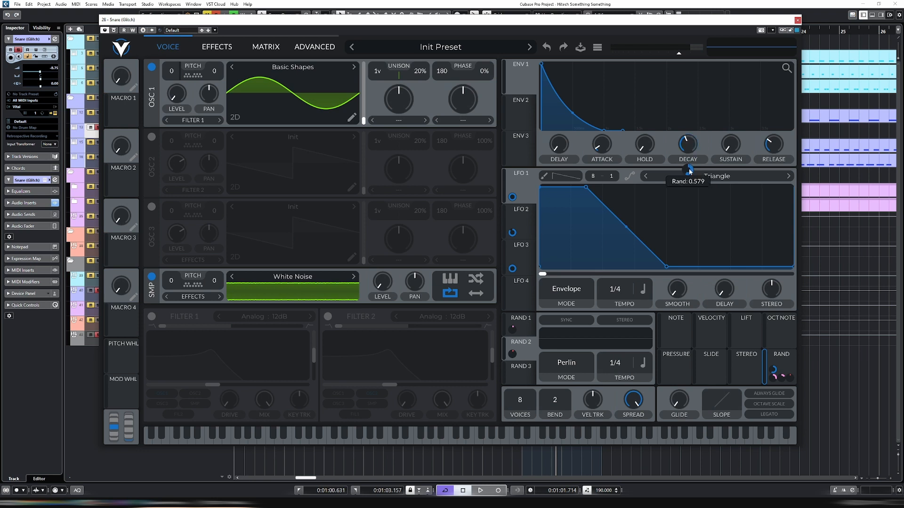
pyautogui.press('space')
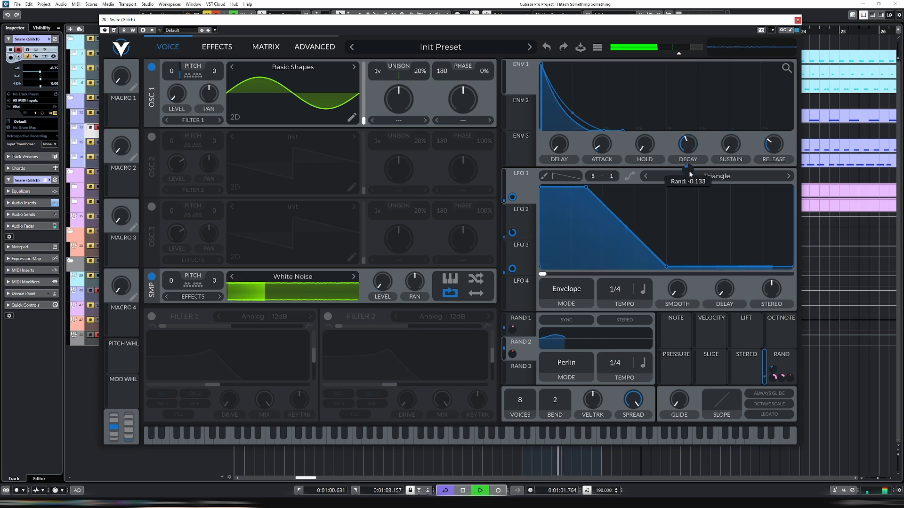
pyautogui.moveTo(688, 171); pyautogui.dragTo(688, 174)
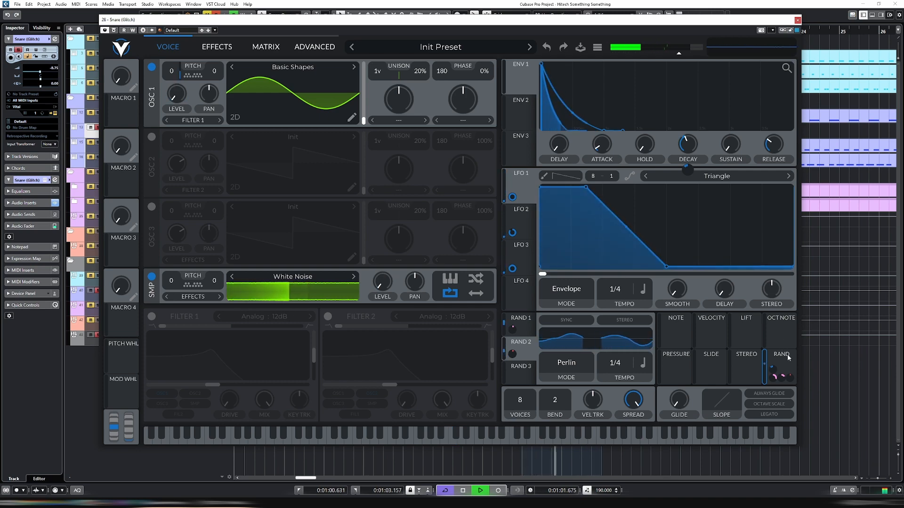
# Modulate the ENV 1 sustain with both Rand and Rand 3, and play the loop to listen
pyautogui.moveTo(785, 364); pyautogui.dragTo(731, 191)
pyautogui.moveTo(731, 170)
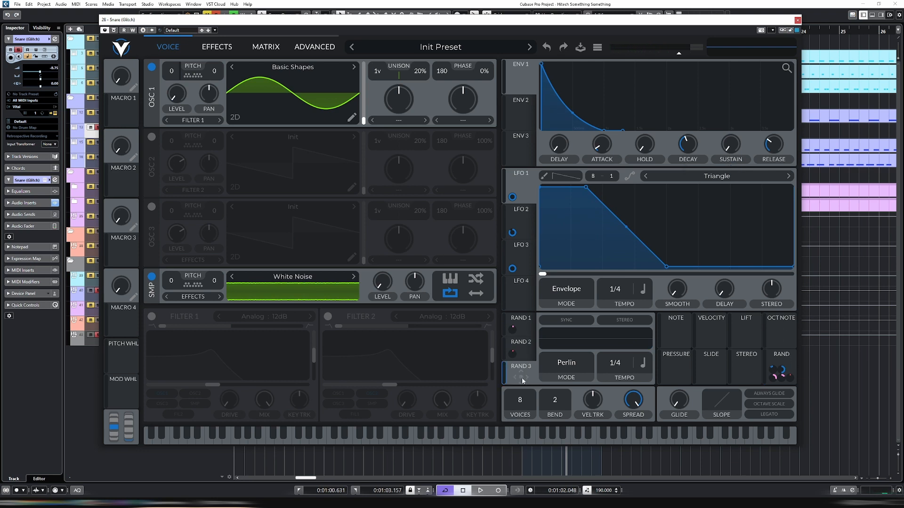
pyautogui.moveTo(523, 380); pyautogui.dragTo(594, 306)
pyautogui.moveTo(732, 147); pyautogui.dragTo(732, 146)
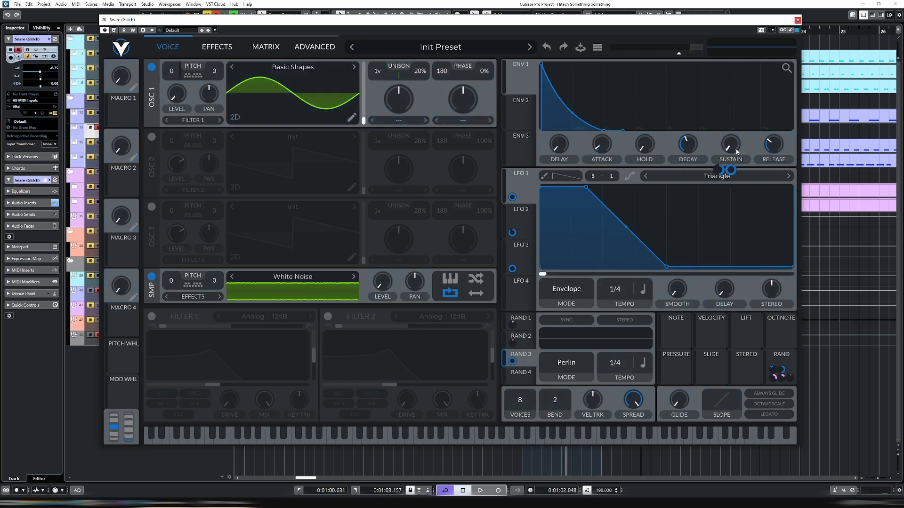
pyautogui.press('space')
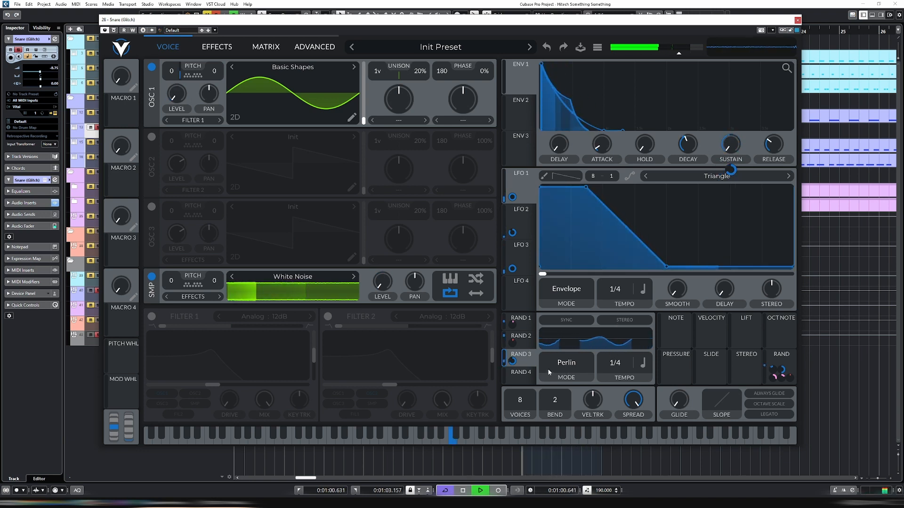
# Modulate the ENV 1 decay with Rand 4 during playback, and return to the effects
pyautogui.click(522, 382)
pyautogui.moveTo(594, 343); pyautogui.dragTo(689, 171)
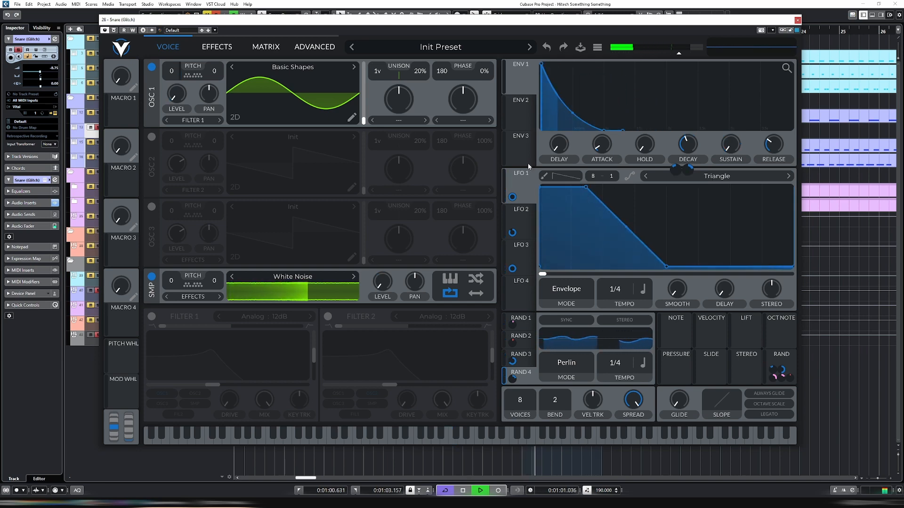
pyautogui.click(266, 48)
pyautogui.click(233, 48)
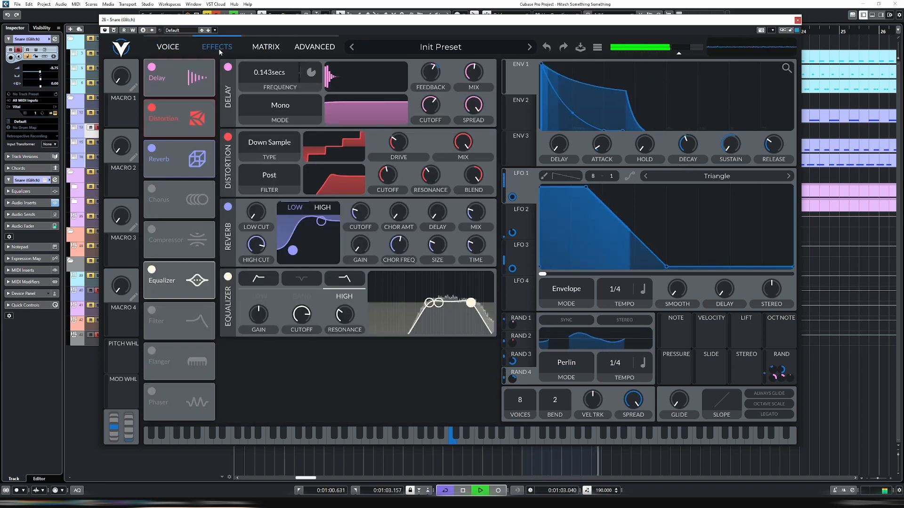
# Keep the delay mode on Mono, modulate the delay feedback with Rand 4 at about 0.265, and stop playback
pyautogui.click(284, 106)
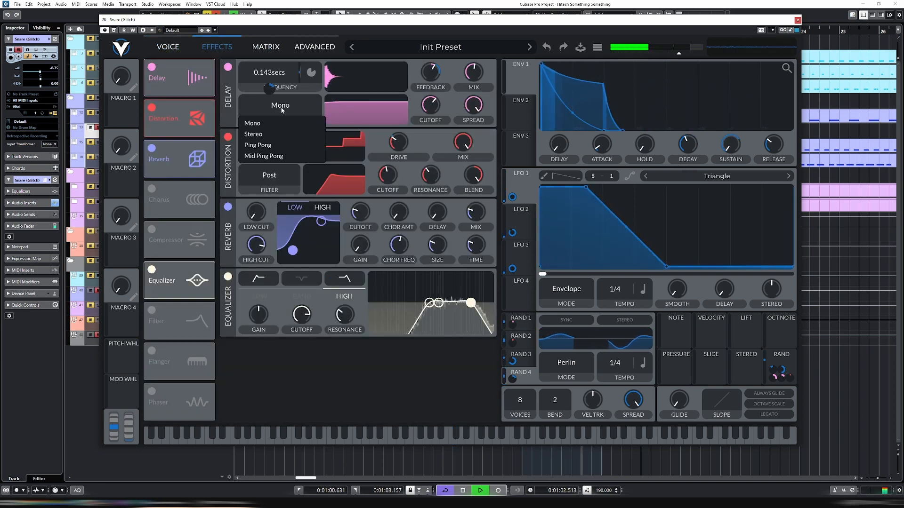
pyautogui.click(432, 81)
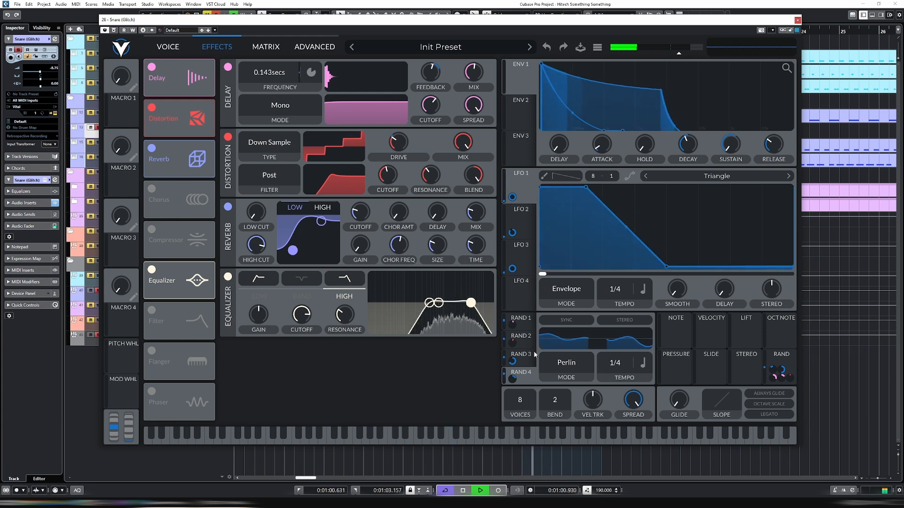
pyautogui.moveTo(527, 377); pyautogui.dragTo(431, 117)
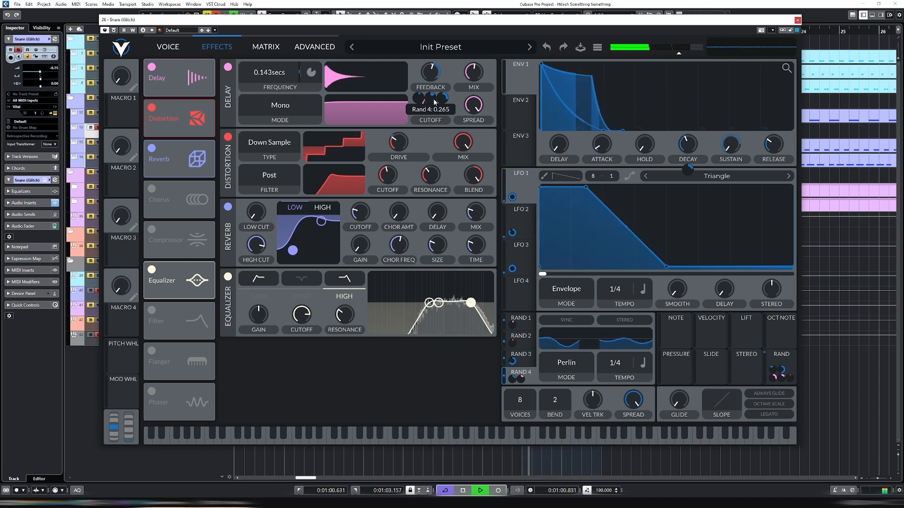
pyautogui.press('space')
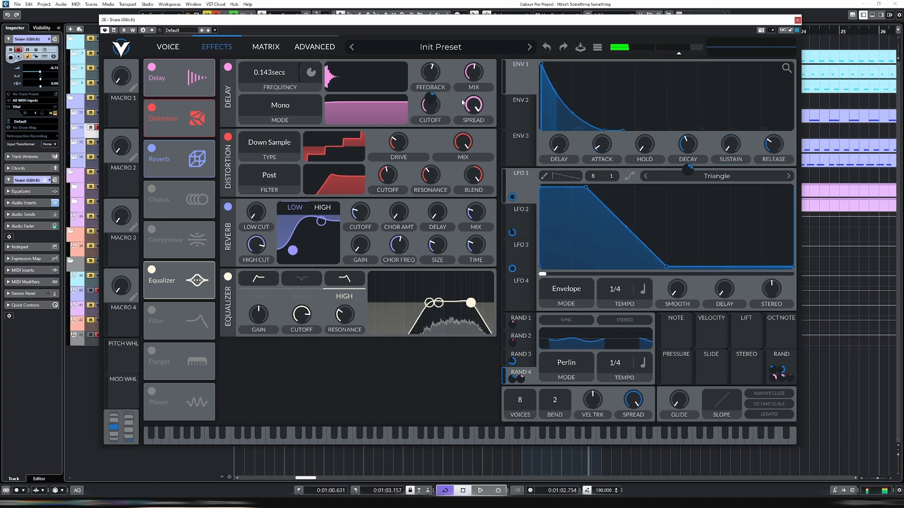
# Return to the voice settings, restart the loop, and close the synth window
pyautogui.click(167, 47)
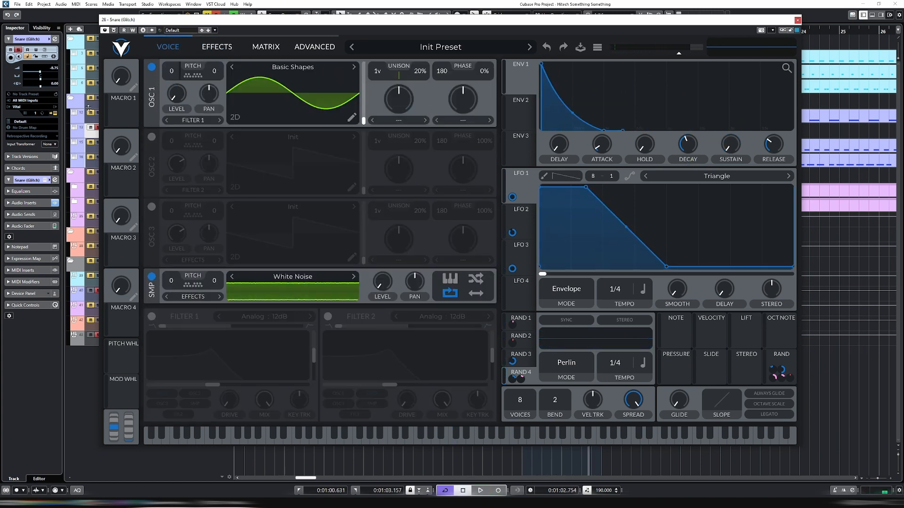
pyautogui.press('space')
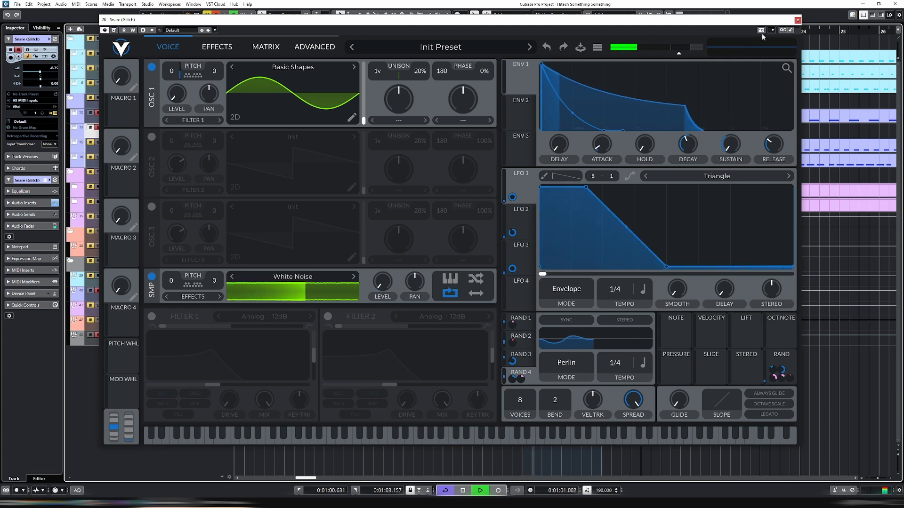
pyautogui.click(797, 21)
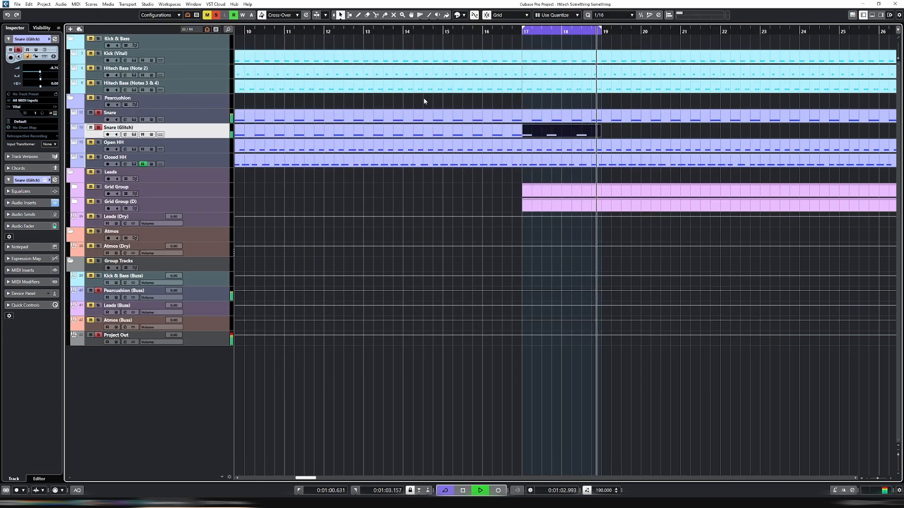
# Duplicate the two-bar Snare (Glitch) event repeatedly to fill the empty stretch up to bar 33
pyautogui.press('g')
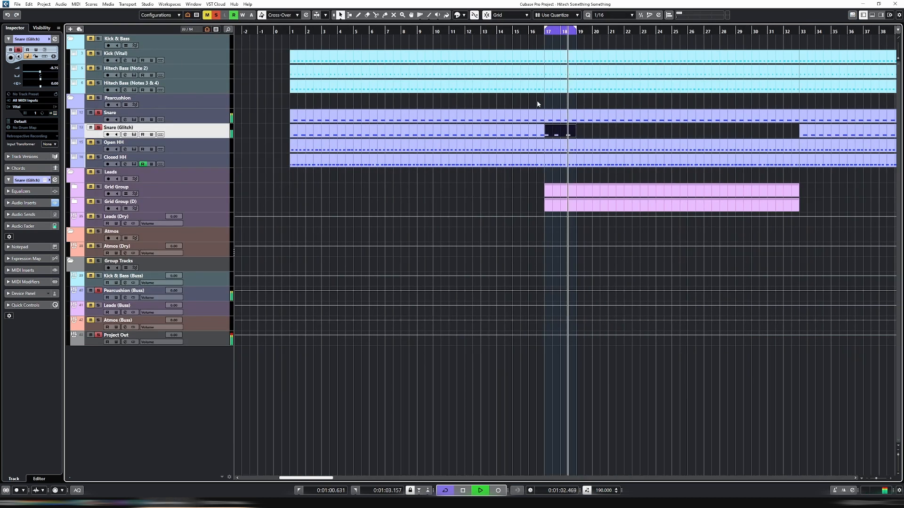
pyautogui.hotkey('ctrl', 'd')
pyautogui.hotkey('ctrl', 'd')
pyautogui.hotkey('ctrl', 'd')
pyautogui.hotkey('ctrl', 'd')
pyautogui.hotkey('ctrl', 'd')
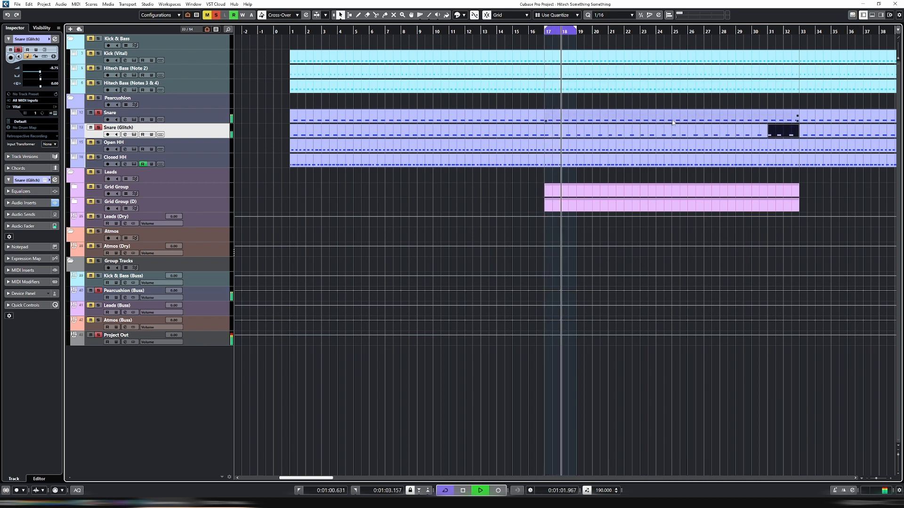
# Shift the three C3 notes of the Snare (Glitch) event at bar 19 to later positions, placing the second at 19.4.3
pyautogui.click(596, 132)
pyautogui.press('Return')
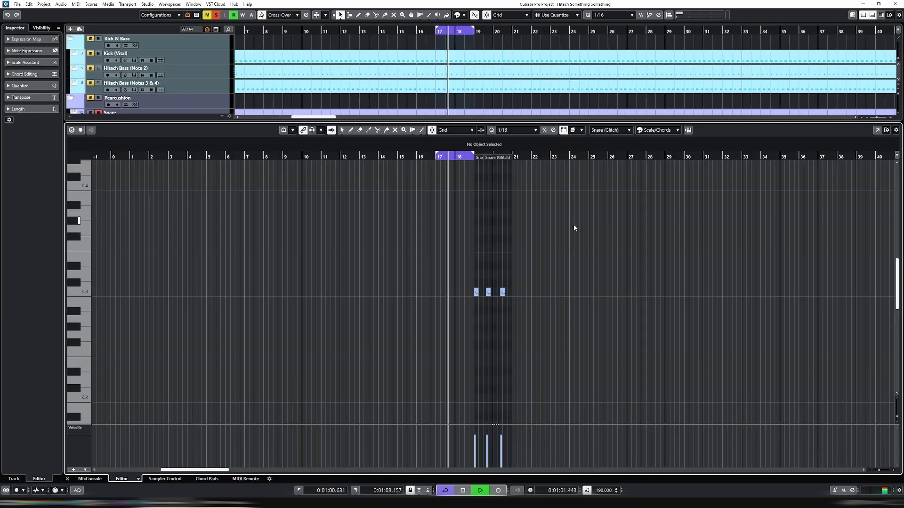
pyautogui.moveTo(388, 293); pyautogui.dragTo(490, 294)
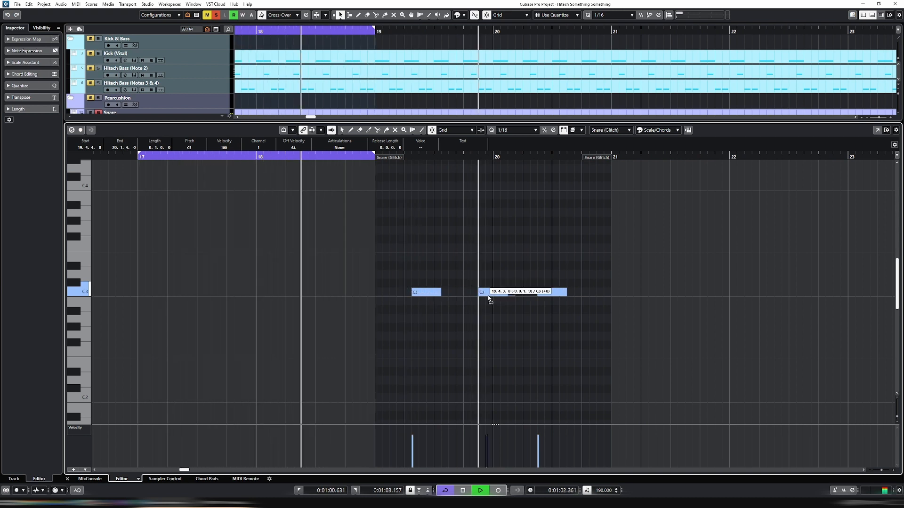
pyautogui.moveTo(555, 294)
pyautogui.mouseDown()
pyautogui.moveTo(574, 298)
pyautogui.moveTo(553, 297)
pyautogui.mouseUp()
pyautogui.press('Return')
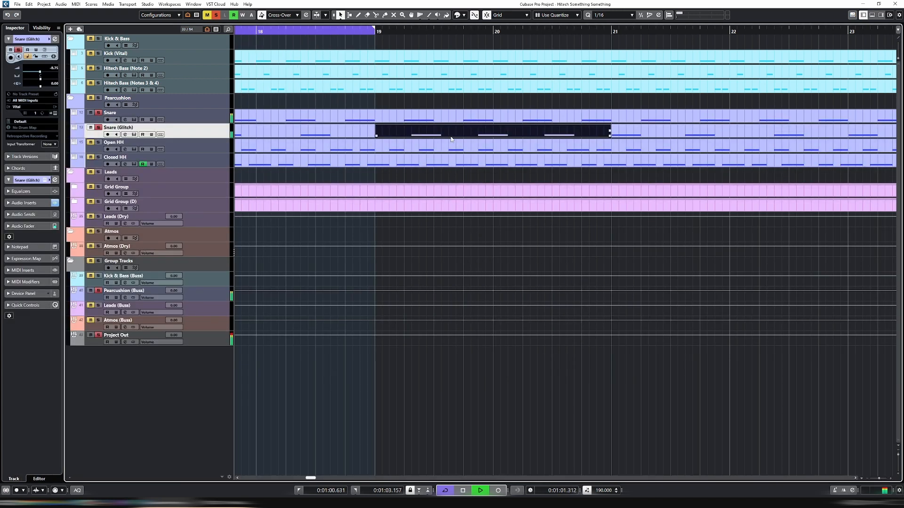
# Select the two Snare (Glitch) events spanning bars 17 to 21 and set the loop range around them
pyautogui.keyDown('shift'); pyautogui.click(362, 131); pyautogui.keyUp('shift')
pyautogui.press('p')
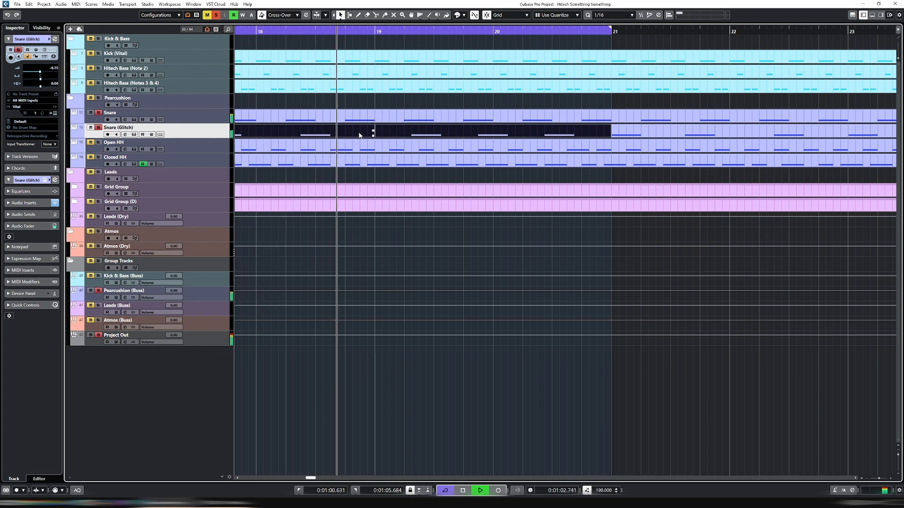
# Lower the Snare (Glitch) channel volume to -12.1 dB in its channel settings, and close them
pyautogui.press('e')
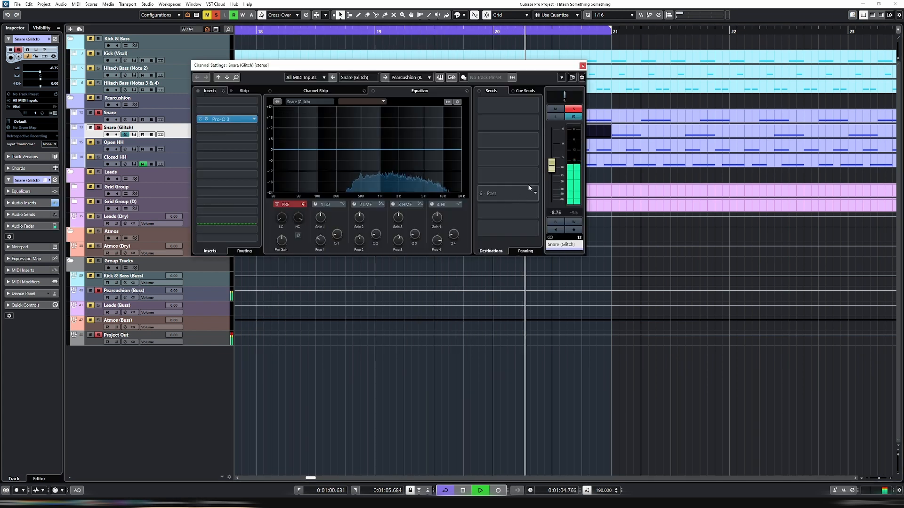
pyautogui.moveTo(554, 169); pyautogui.dragTo(555, 177)
pyautogui.press('e')
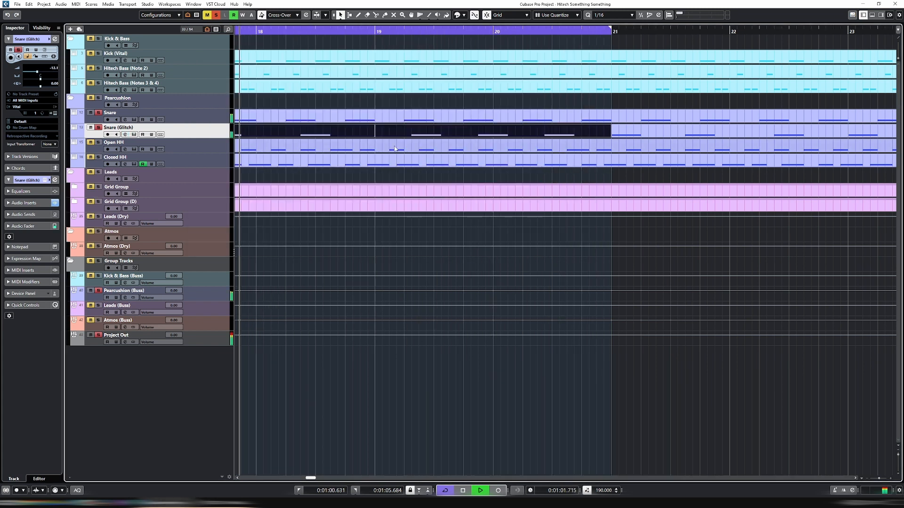
# Unsolo the Snare (Glitch) track and set its channel volume to -9.48 dB against the full mix
pyautogui.press('s')
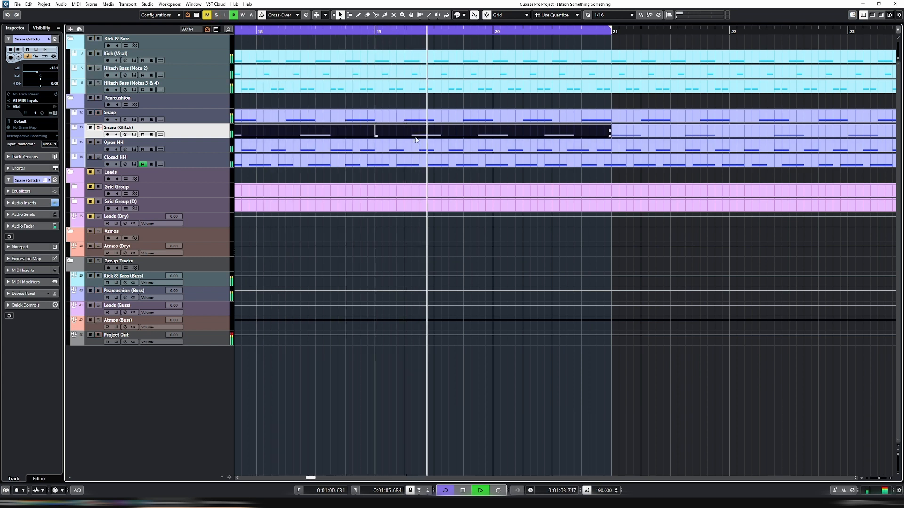
pyautogui.press('g')
pyautogui.press('g')
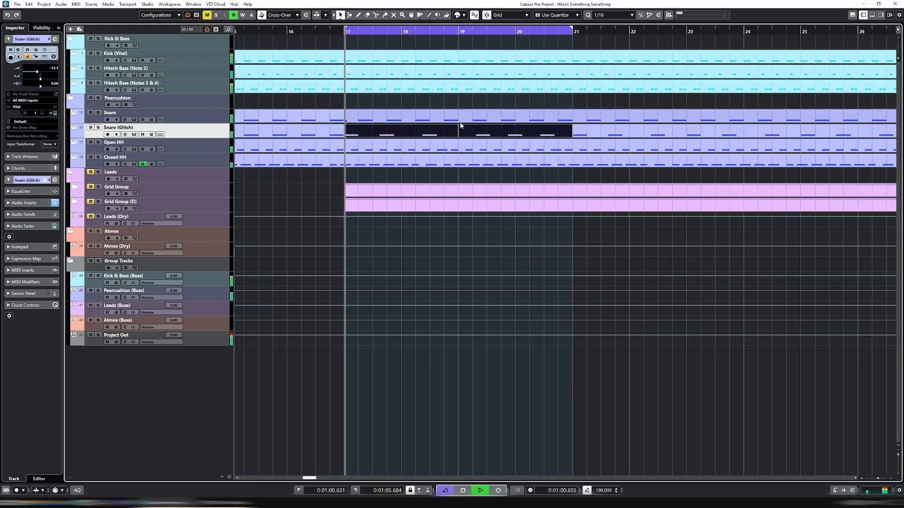
pyautogui.press('e')
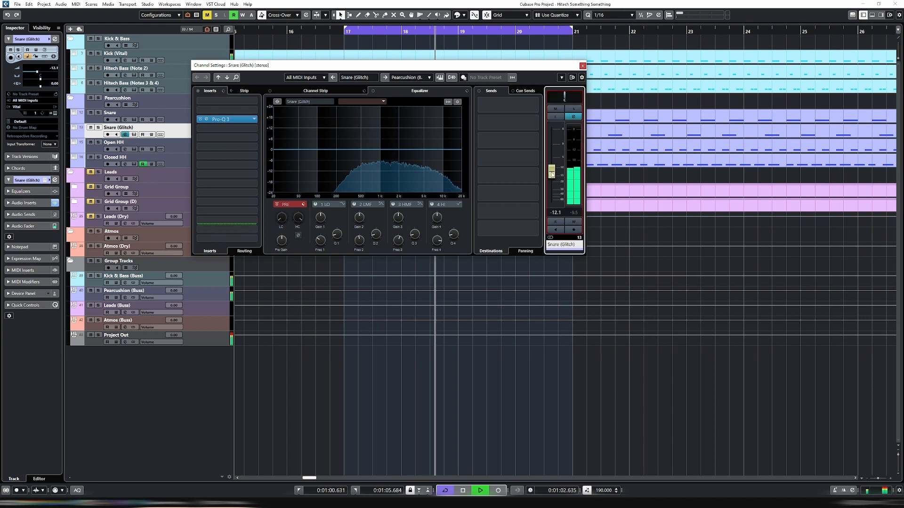
pyautogui.press('e')
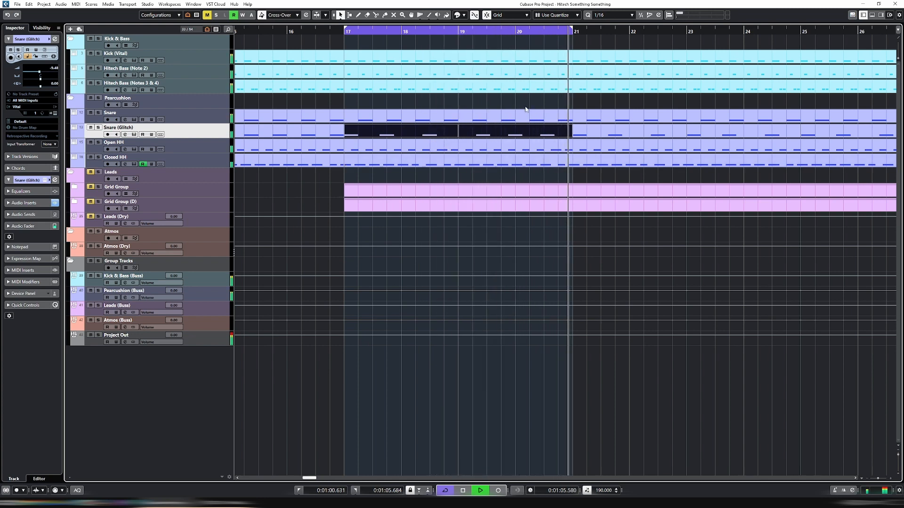
pyautogui.press('g')
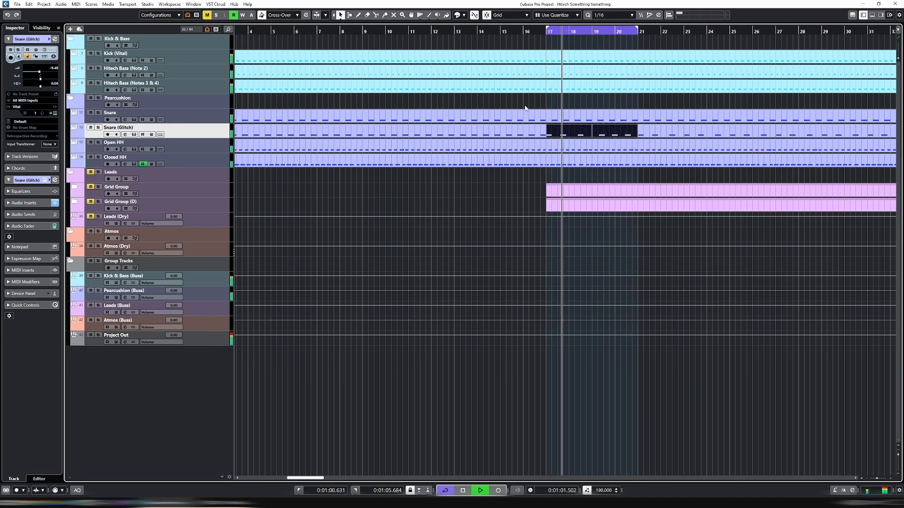
pyautogui.press('g')
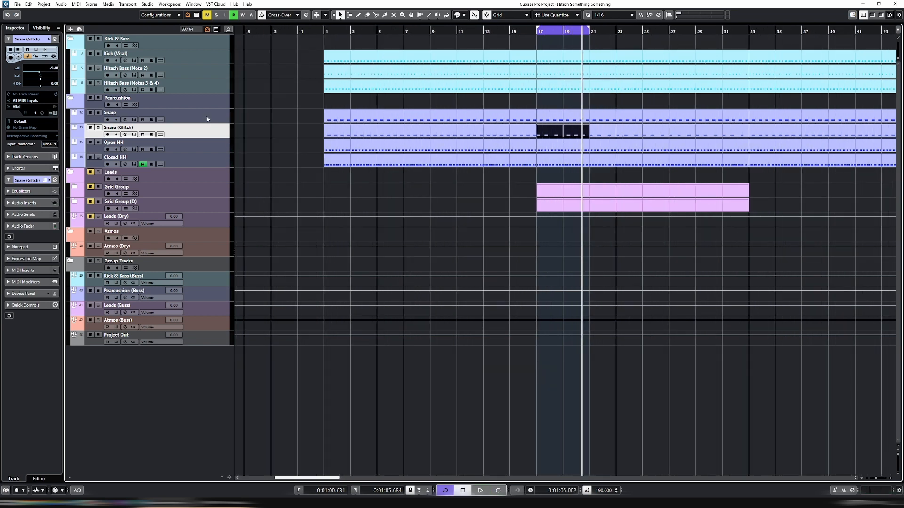
pyautogui.press('e')
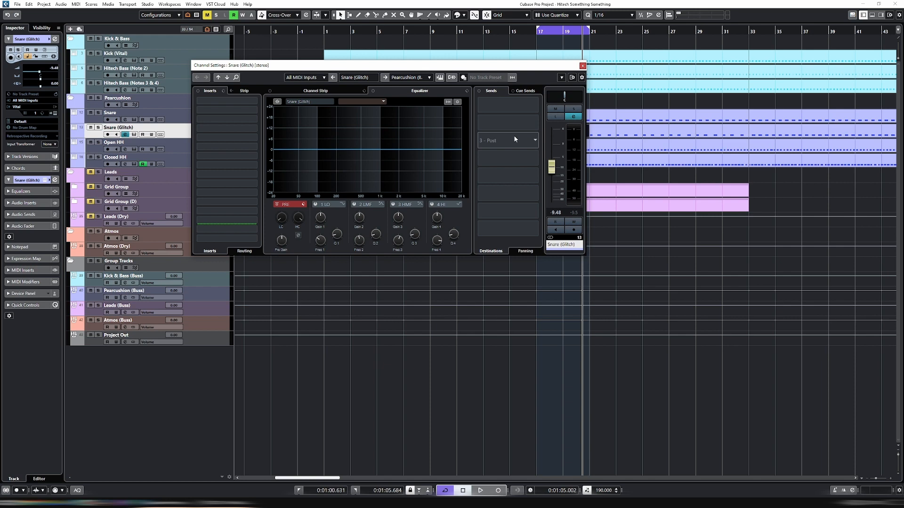
pyautogui.click(583, 66)
pyautogui.press('g')
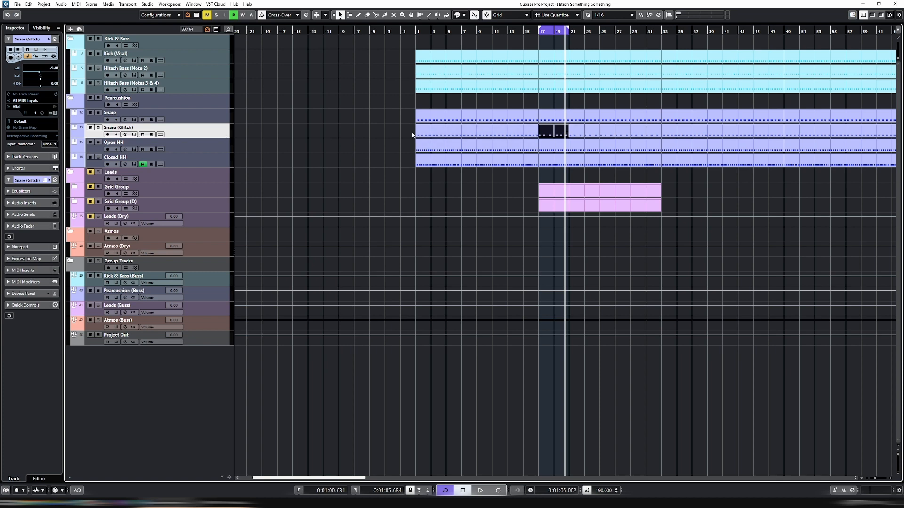
# Delete the first C3 note of the Snare (Glitch) events at bars 17 and 19, and play back the loop
pyautogui.press('h')
pyautogui.press('h')
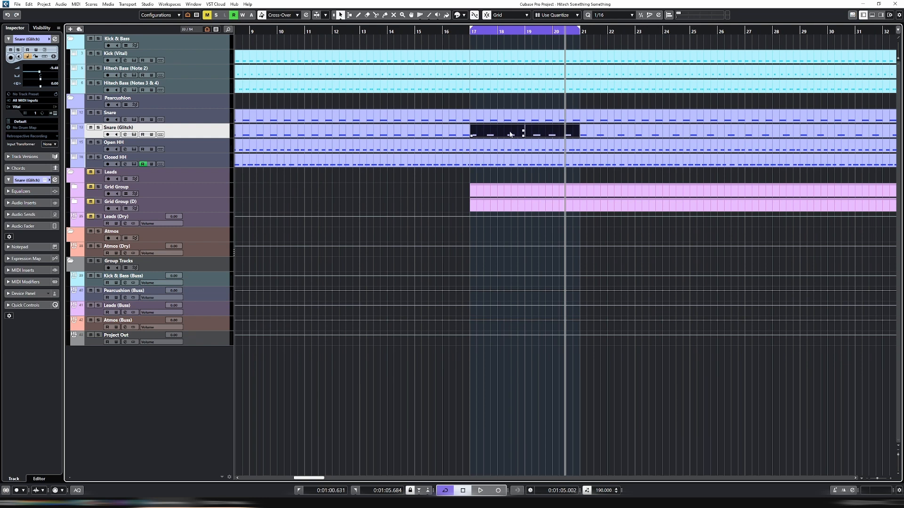
pyautogui.doubleClick(510, 134)
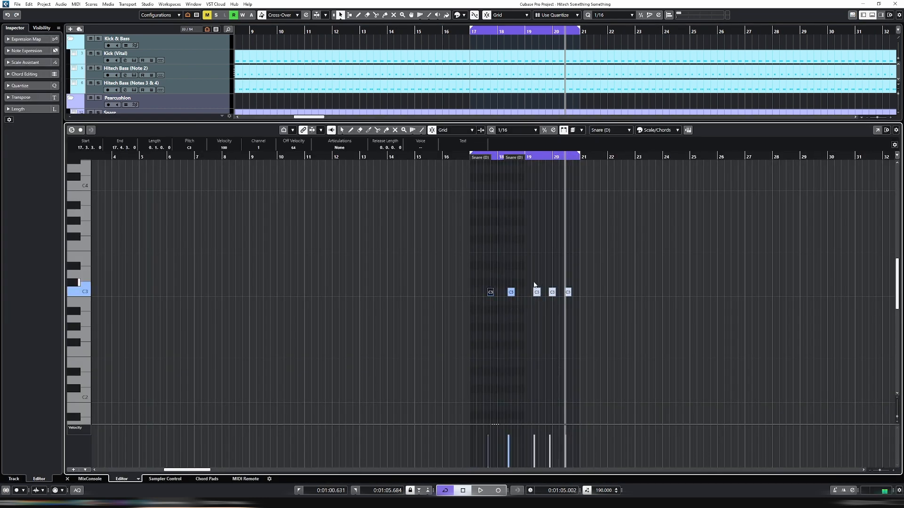
pyautogui.click(537, 292)
pyautogui.hotkey('ctrl', 'e')
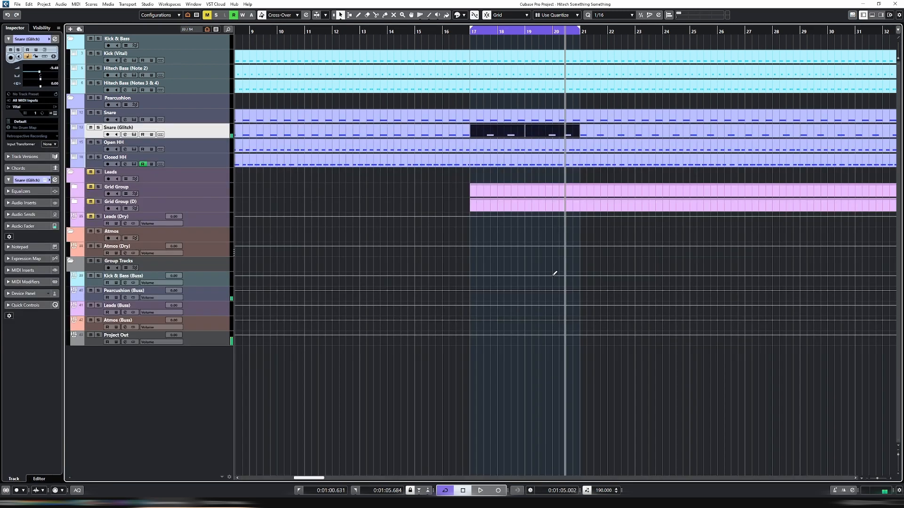
pyautogui.press('space')
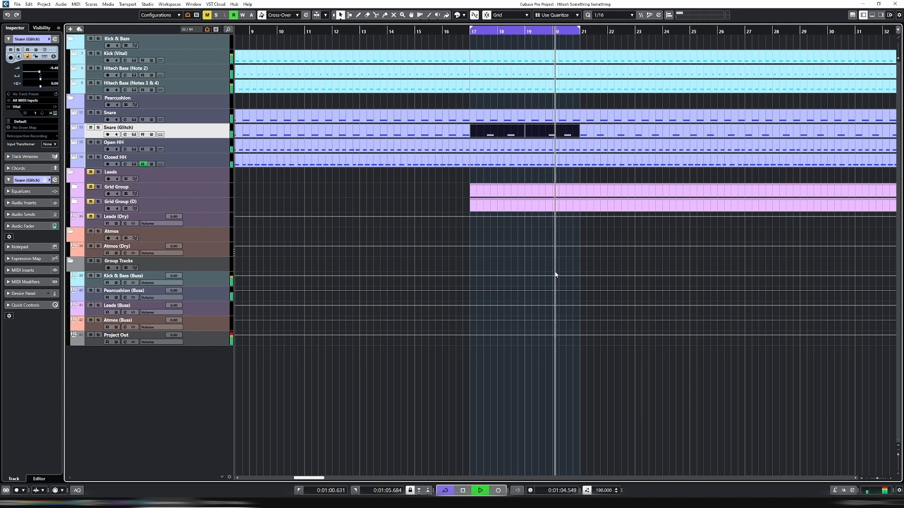
pyautogui.press('space')
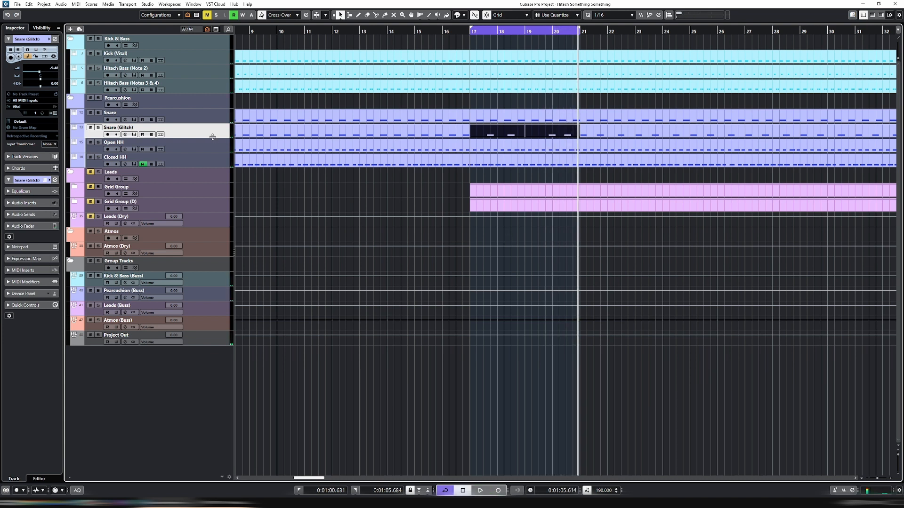